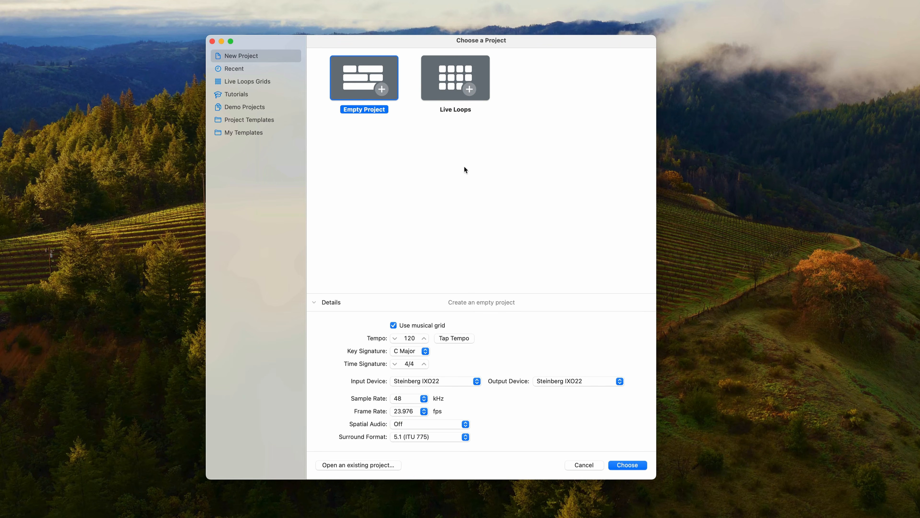
Create an empty project with a tempo of 120, key of C Major and 4/4 time signature.
{"action": "left_click", "coordinate": [621, 465]}
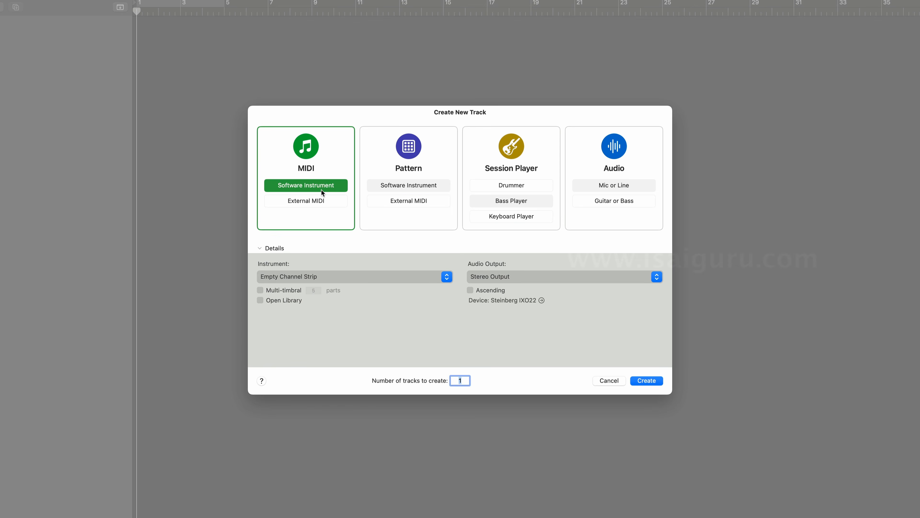
Examine the detail settings for the External MIDI, Software Instrument, Pattern, Bass Player, Drummer, Mic or Line, and Guitar or Bass track options.
{"action": "left_click", "coordinate": [321, 201]}
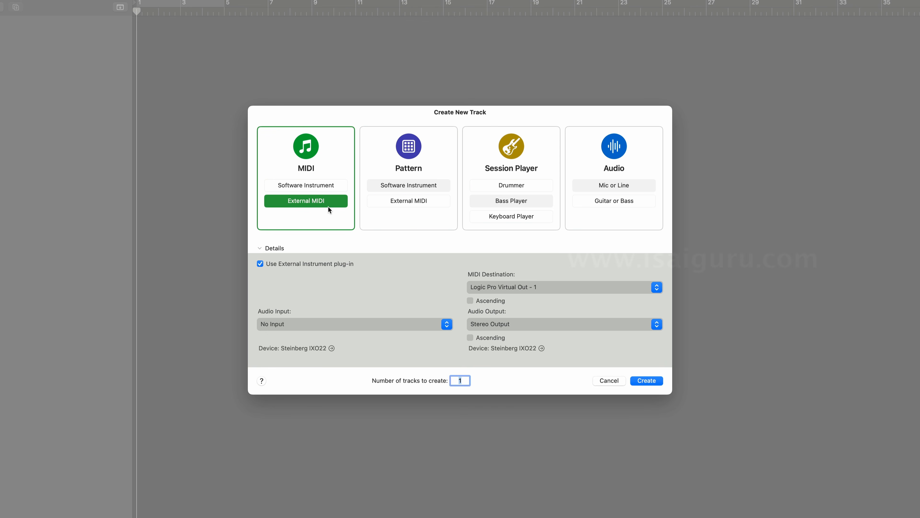
{"action": "left_click", "coordinate": [327, 186]}
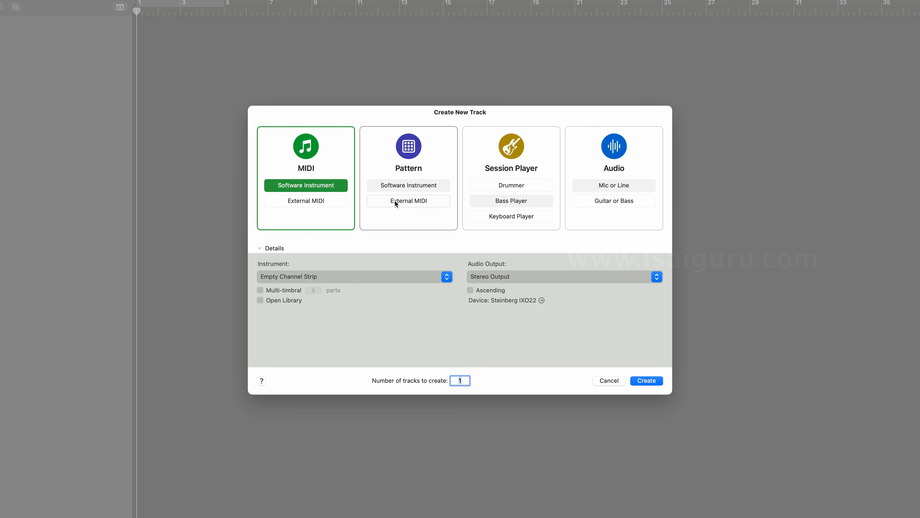
{"action": "left_click", "coordinate": [402, 210]}
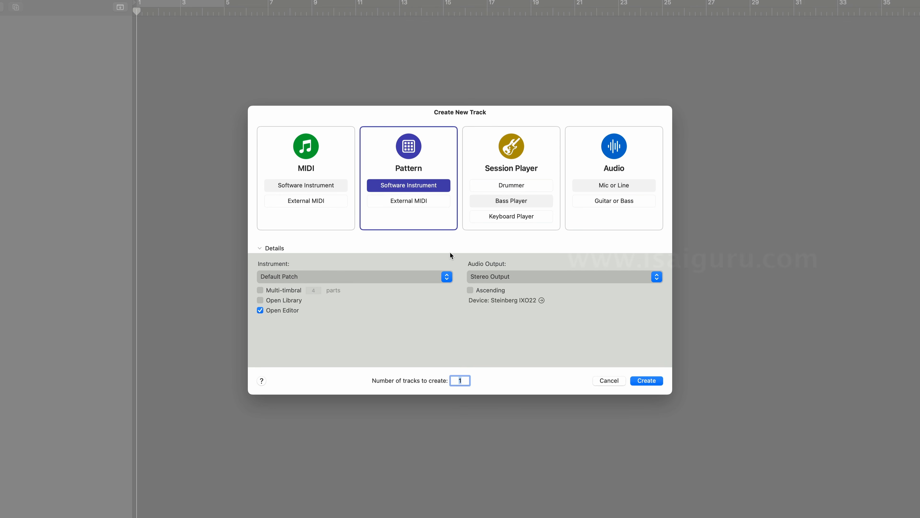
{"action": "left_click", "coordinate": [511, 200]}
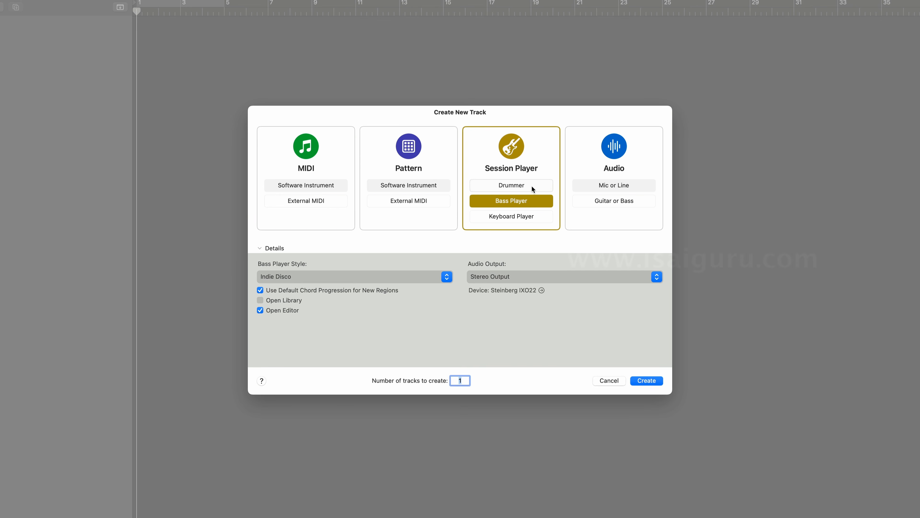
{"action": "left_click", "coordinate": [525, 189]}
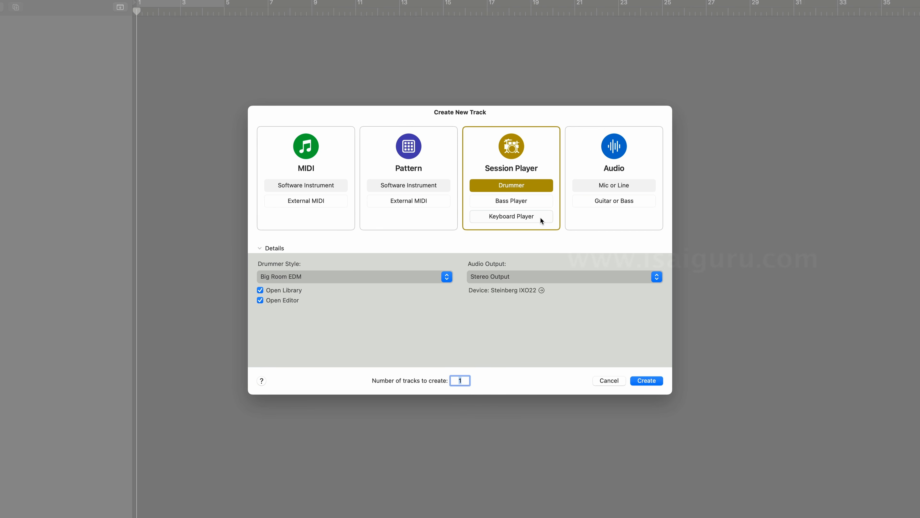
{"action": "left_click", "coordinate": [605, 219]}
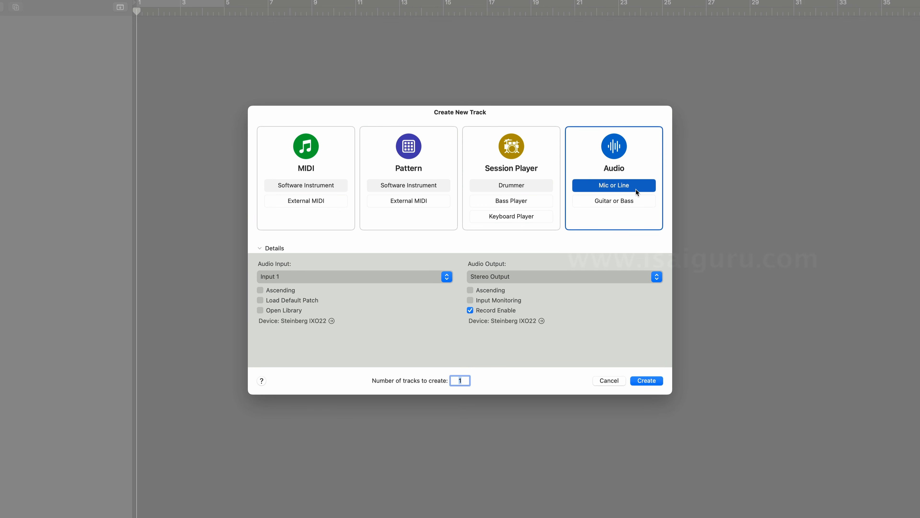
{"action": "left_click", "coordinate": [624, 201]}
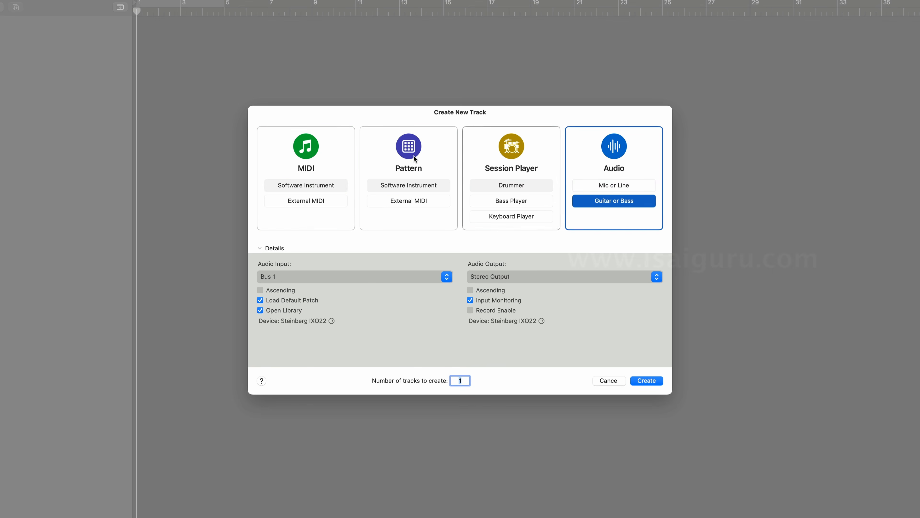
Compare the four main track types again, returning to a MIDI Software Instrument track.
{"action": "left_click", "coordinate": [335, 156]}
{"action": "left_click", "coordinate": [377, 149]}
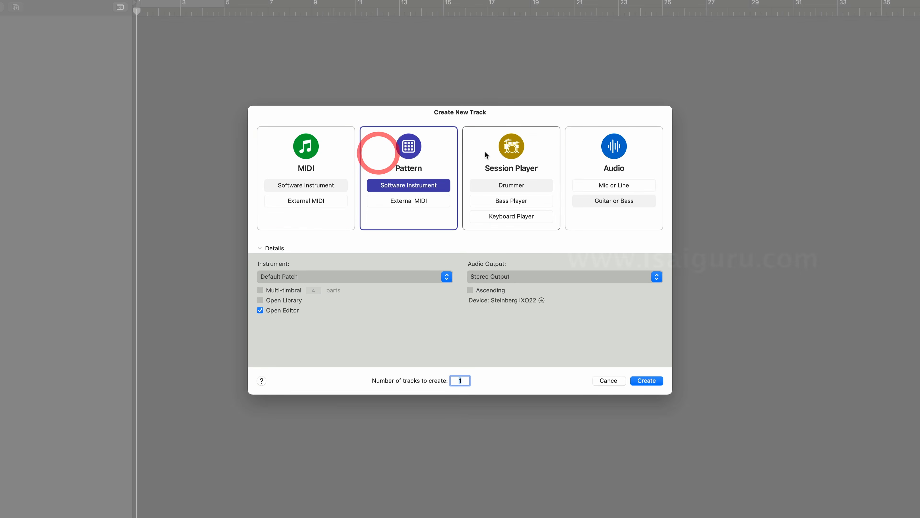
{"action": "left_click", "coordinate": [485, 150]}
{"action": "left_click", "coordinate": [333, 165]}
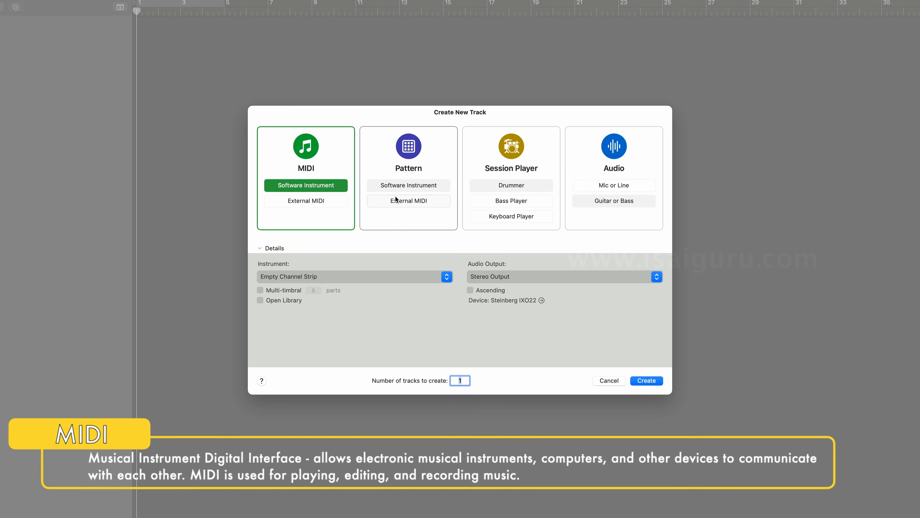
{"action": "left_click", "coordinate": [590, 149]}
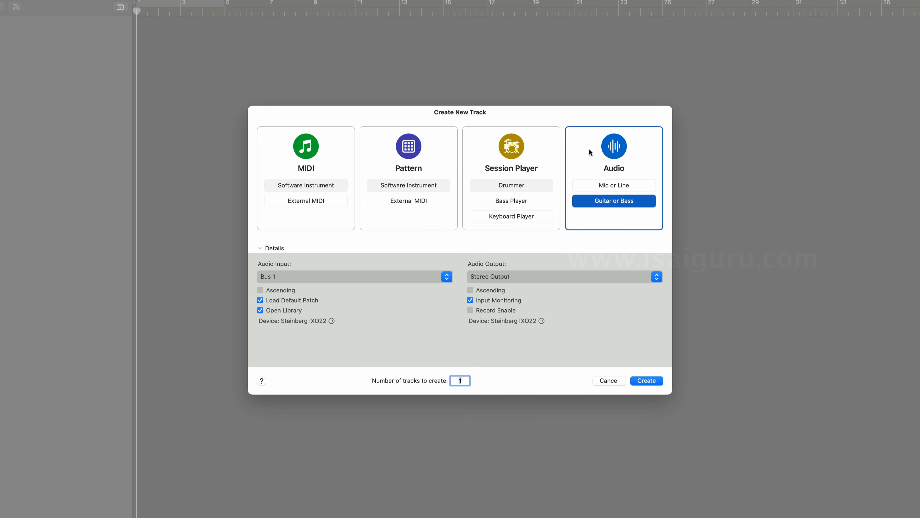
{"action": "left_click", "coordinate": [349, 159]}
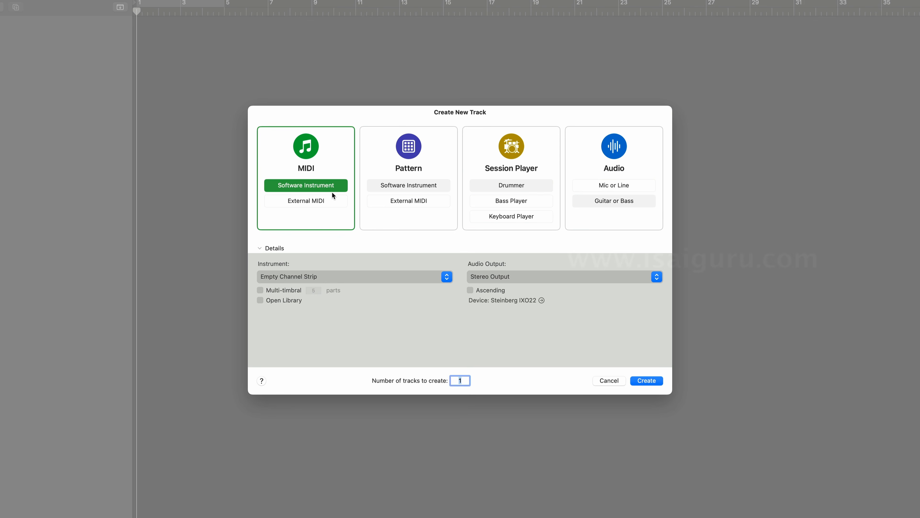
Try Default Patch as the new track's instrument and examine the other instrument categories, including Synthesizer and Utility.
{"action": "left_click", "coordinate": [334, 277]}
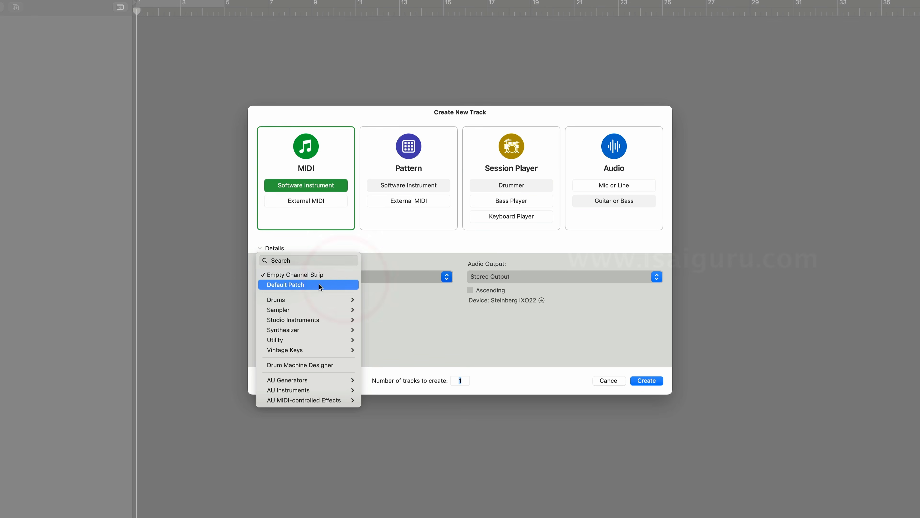
{"action": "left_click", "coordinate": [319, 285]}
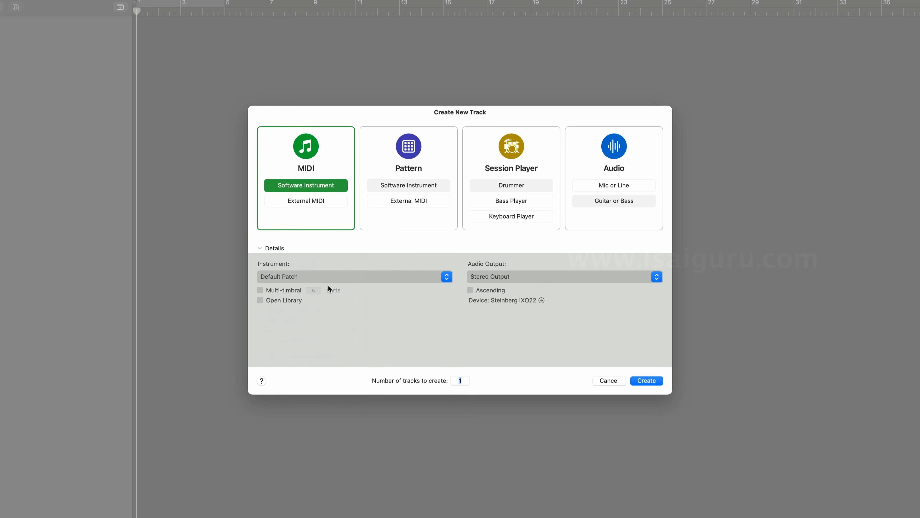
{"action": "left_click", "coordinate": [362, 275]}
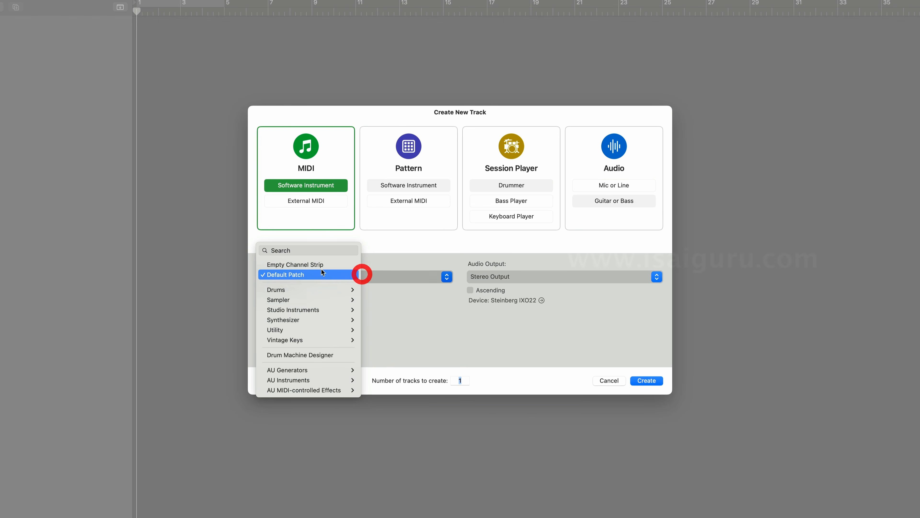
{"action": "left_click", "coordinate": [388, 287]}
{"action": "left_click", "coordinate": [383, 280]}
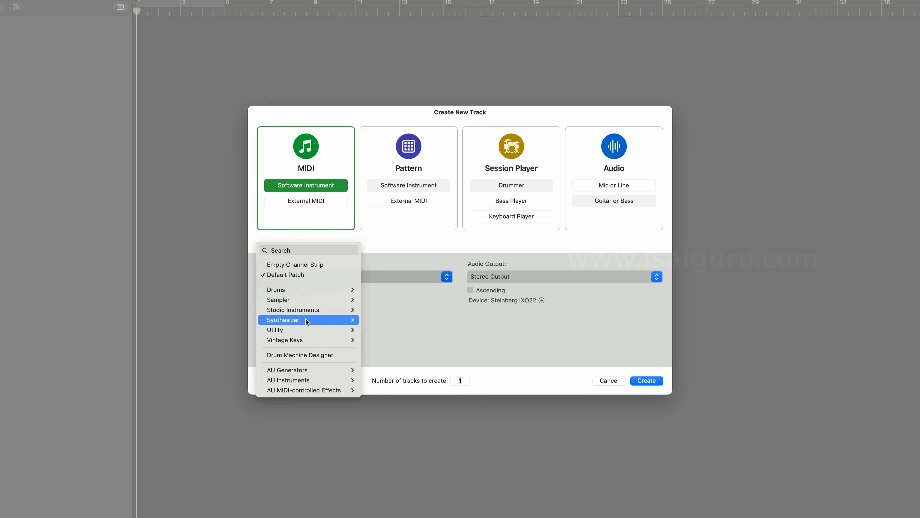
{"action": "mouse_move", "coordinate": [342, 304]}
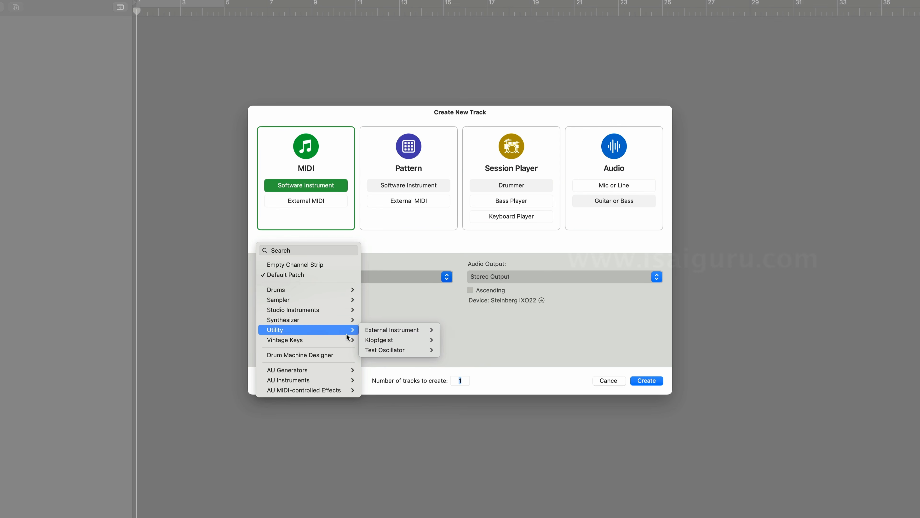
{"action": "left_click", "coordinate": [490, 338]}
Create one MIDI Software Instrument track with an Empty Channel Strip routed to Stereo Output.
{"action": "left_click", "coordinate": [335, 276]}
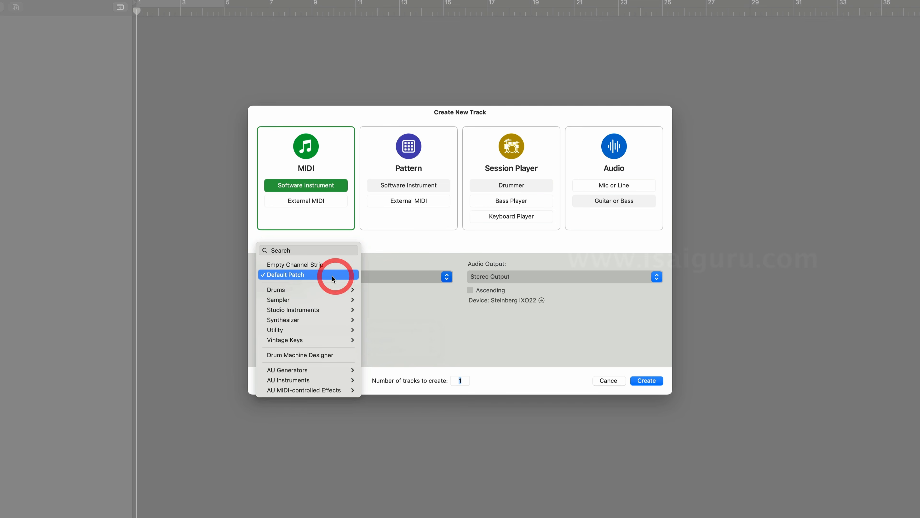
{"action": "left_click", "coordinate": [315, 262]}
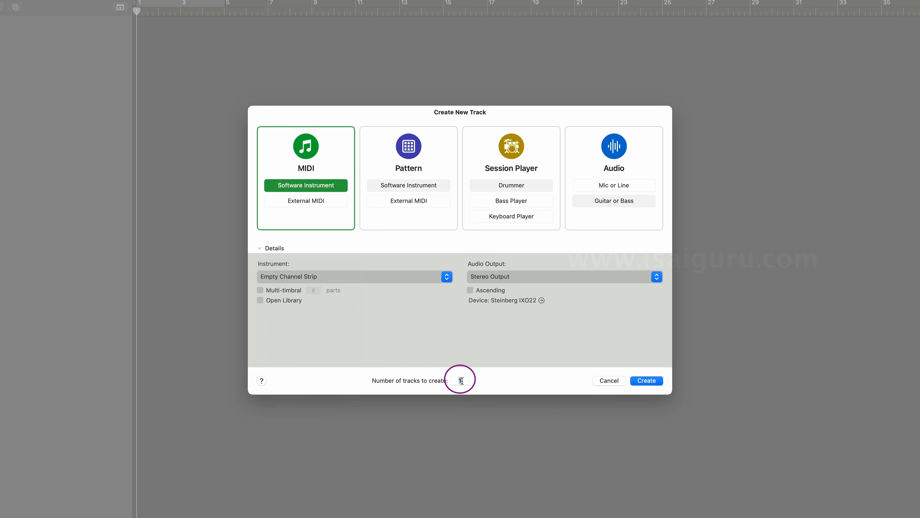
{"action": "left_click", "coordinate": [655, 381]}
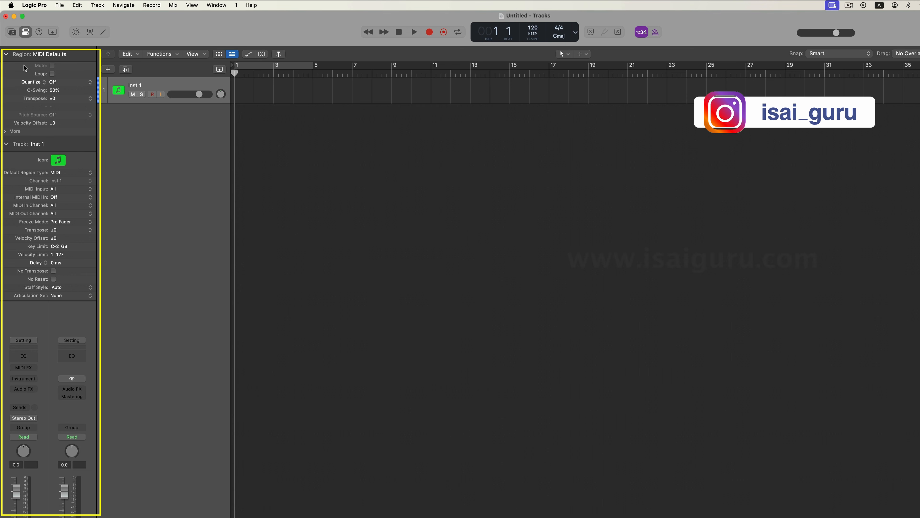
Hide and reshow the inspector, then examine its additional region parameters, track parameters and channel strips.
{"action": "left_click", "coordinate": [25, 32]}
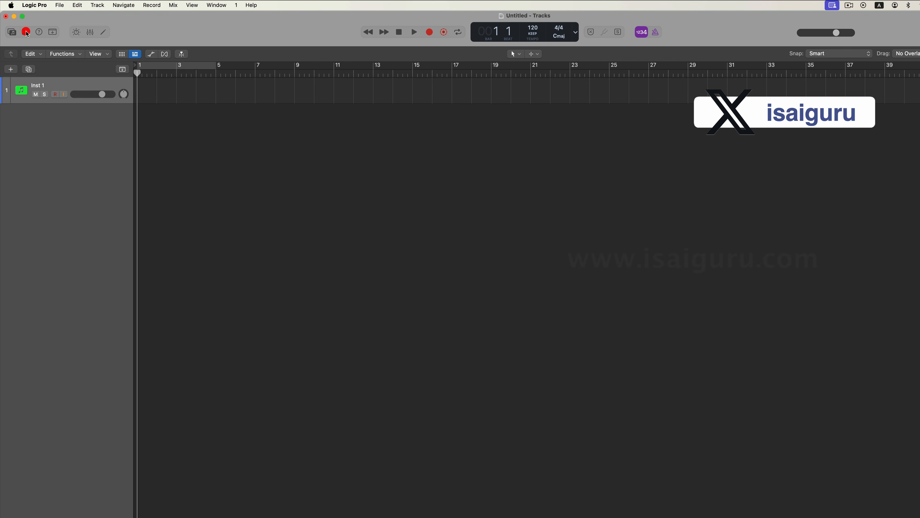
{"action": "left_click", "coordinate": [26, 32]}
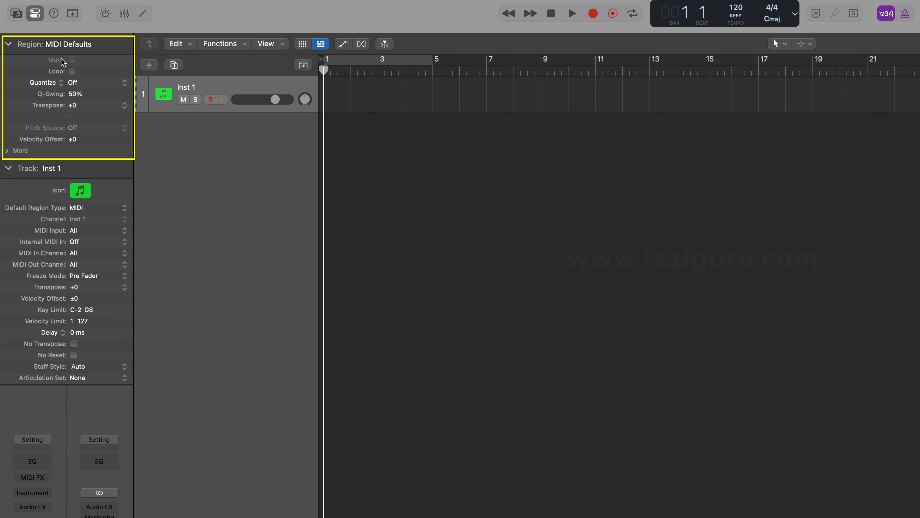
{"action": "left_click", "coordinate": [7, 151]}
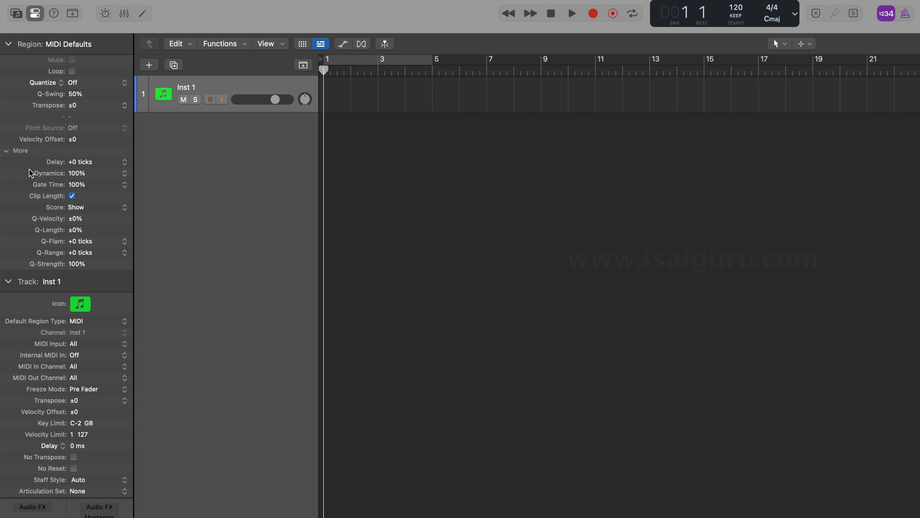
{"action": "left_click", "coordinate": [7, 151]}
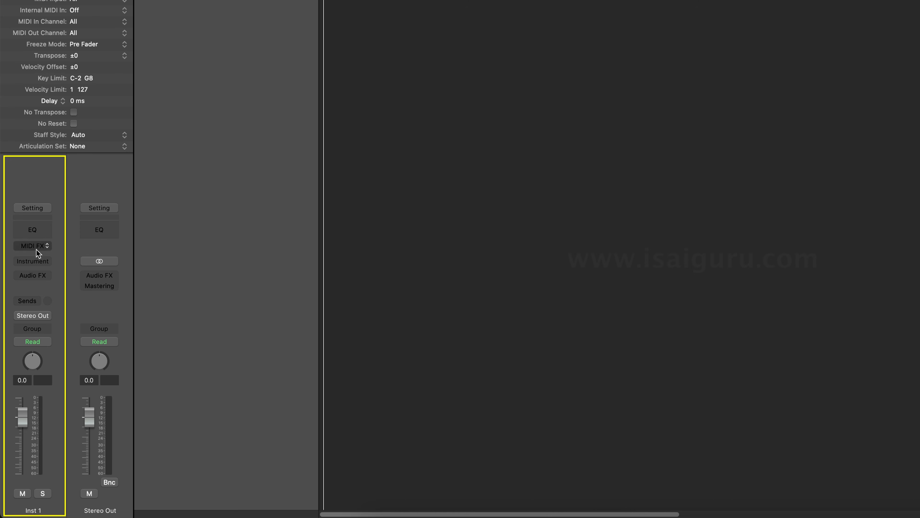
{"action": "left_click", "coordinate": [103, 301]}
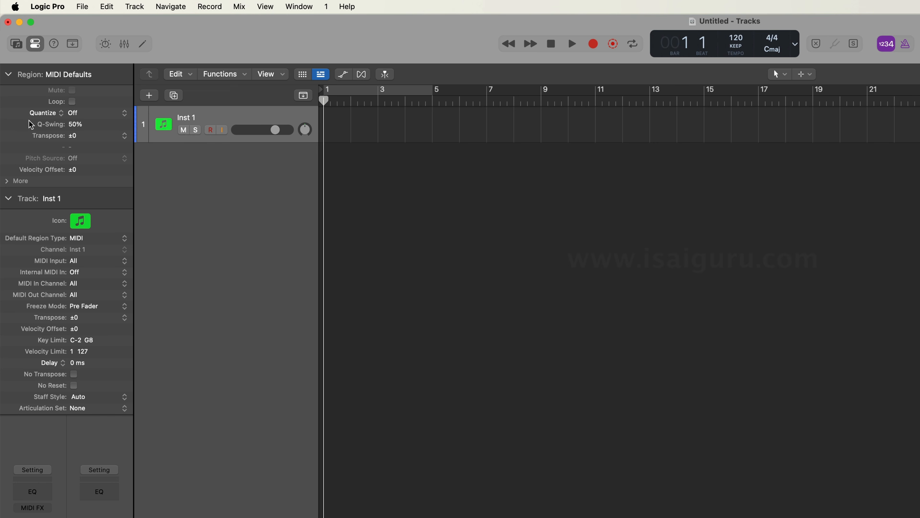
Display the Quick Help information and hide it again.
{"action": "left_click", "coordinate": [55, 44]}
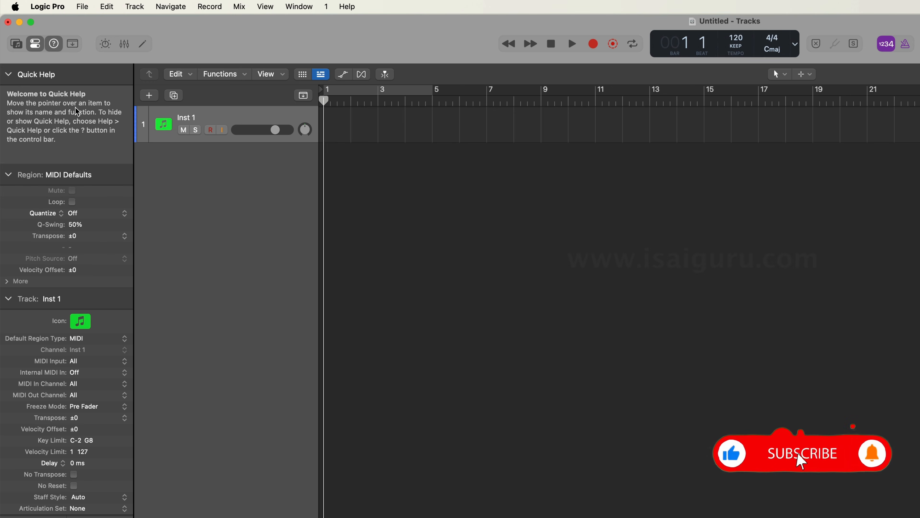
{"action": "key", "text": "shift+slash"}
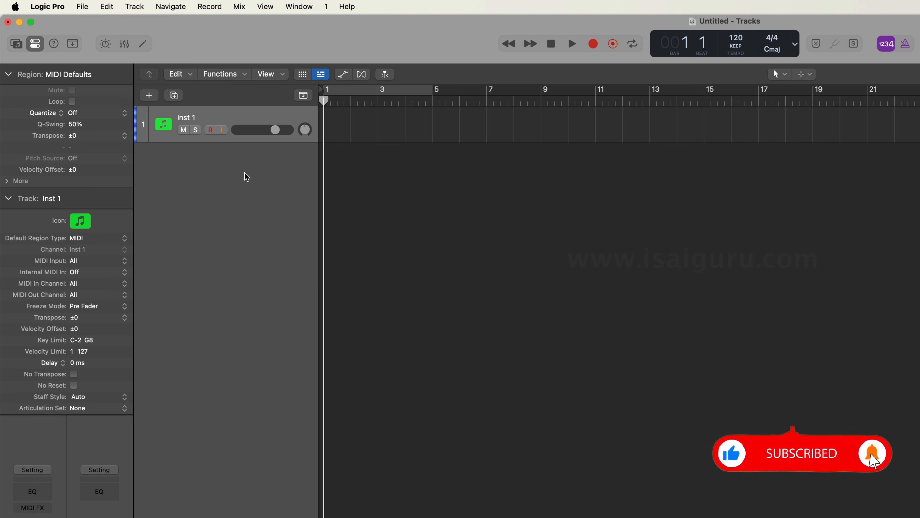
Examine the instrument plug-ins available for the Inst 1 channel strip, including the AU Instruments manufacturers, without loading one.
{"action": "left_click", "coordinate": [220, 115]}
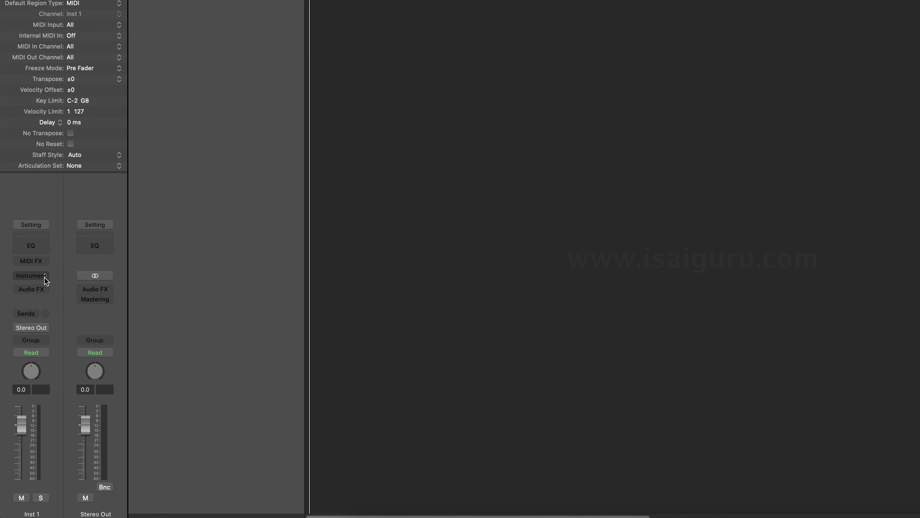
{"action": "left_click", "coordinate": [44, 276]}
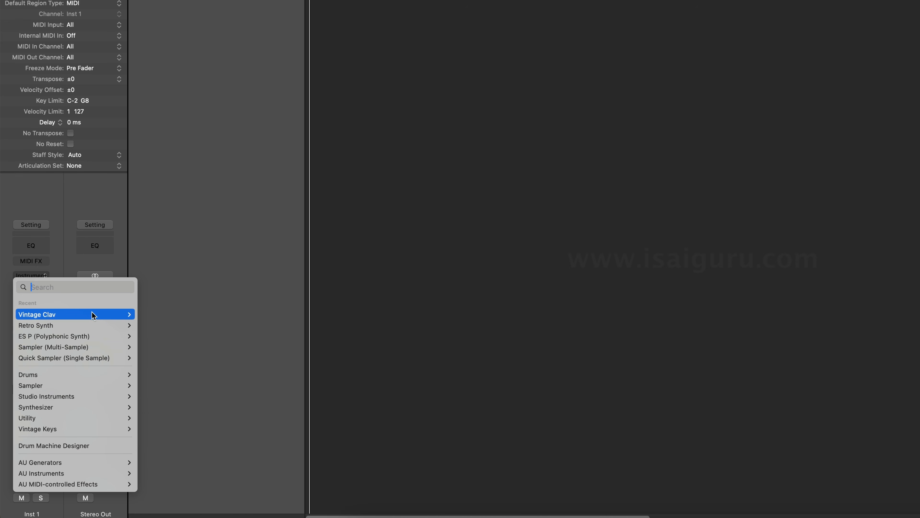
{"action": "mouse_move", "coordinate": [74, 317]}
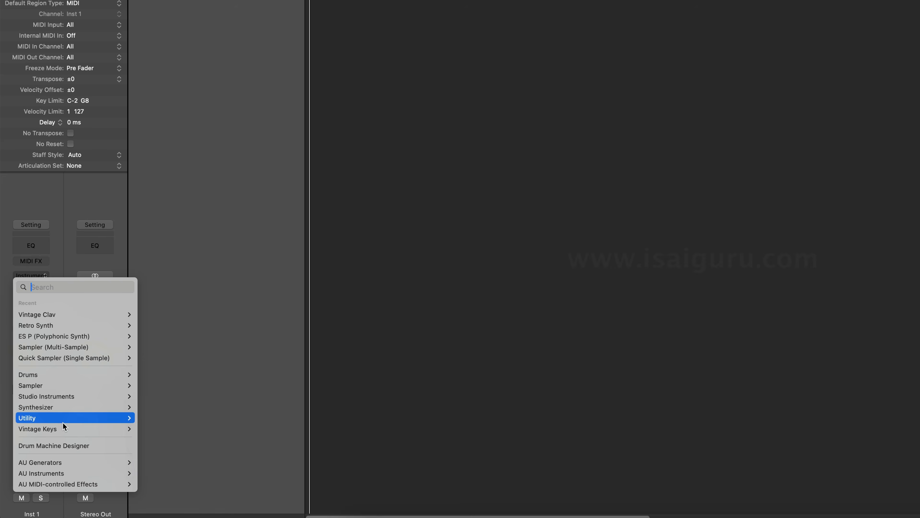
{"action": "mouse_move", "coordinate": [98, 379]}
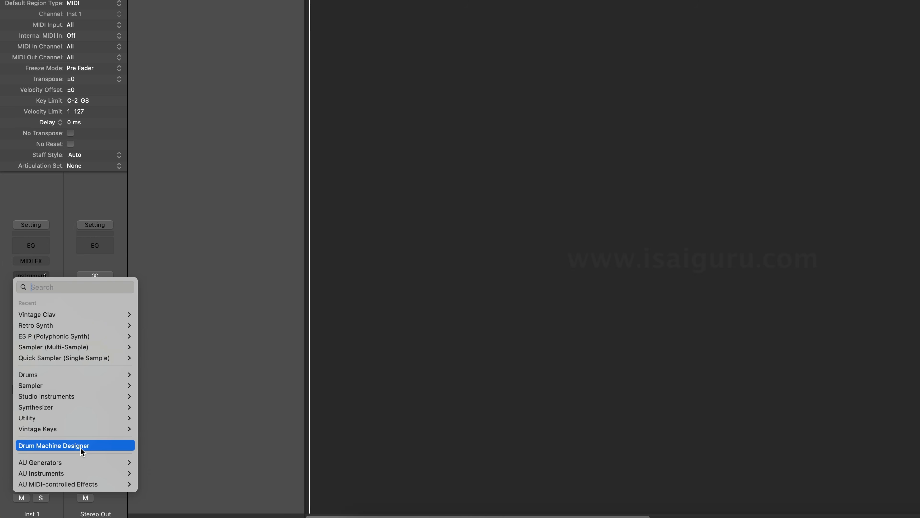
{"action": "mouse_move", "coordinate": [87, 473]}
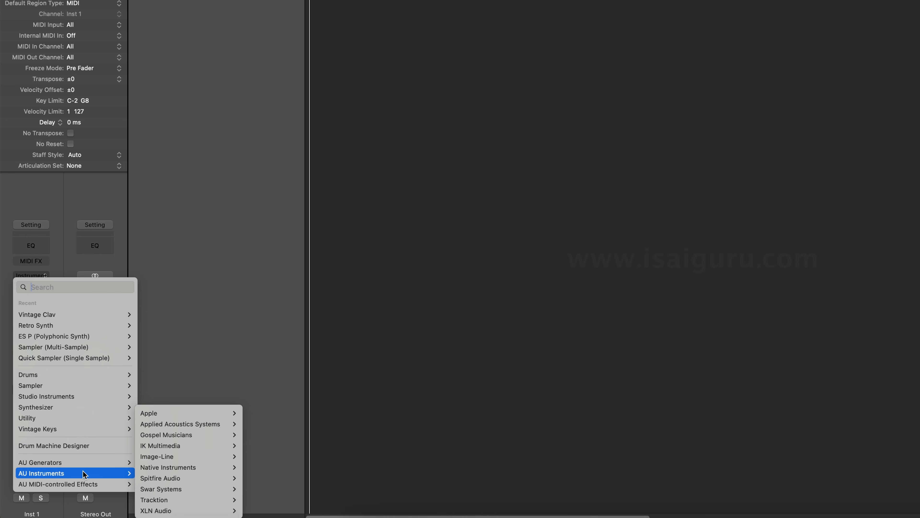
{"action": "left_click", "coordinate": [185, 167]}
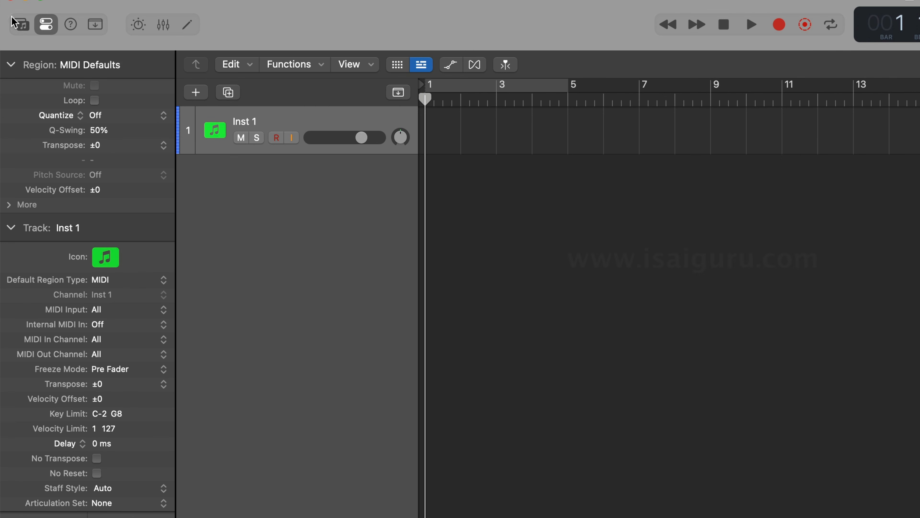
Show the Library and examine its Bass, Drum Kit, Electronic Drum Kit, Guitar, Keyboards, Mallet and Orchestral sound categories.
{"action": "left_click", "coordinate": [21, 25]}
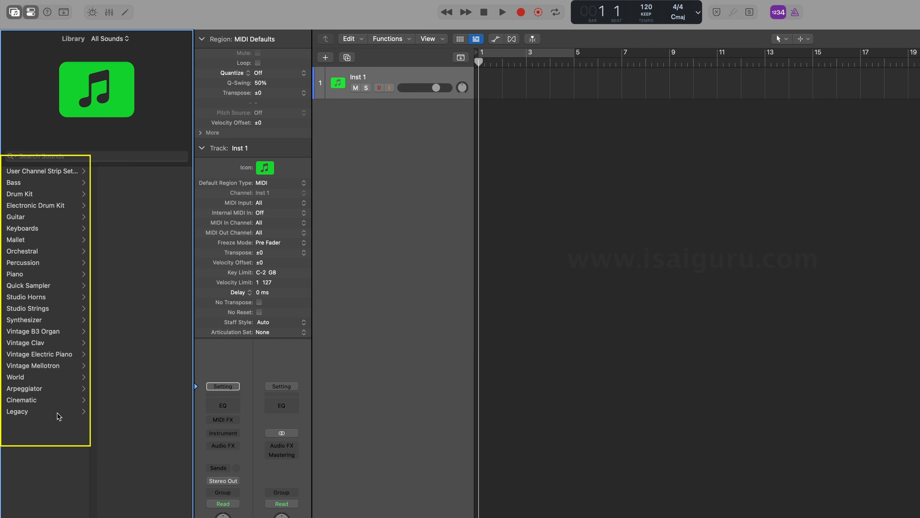
{"action": "left_click", "coordinate": [43, 181]}
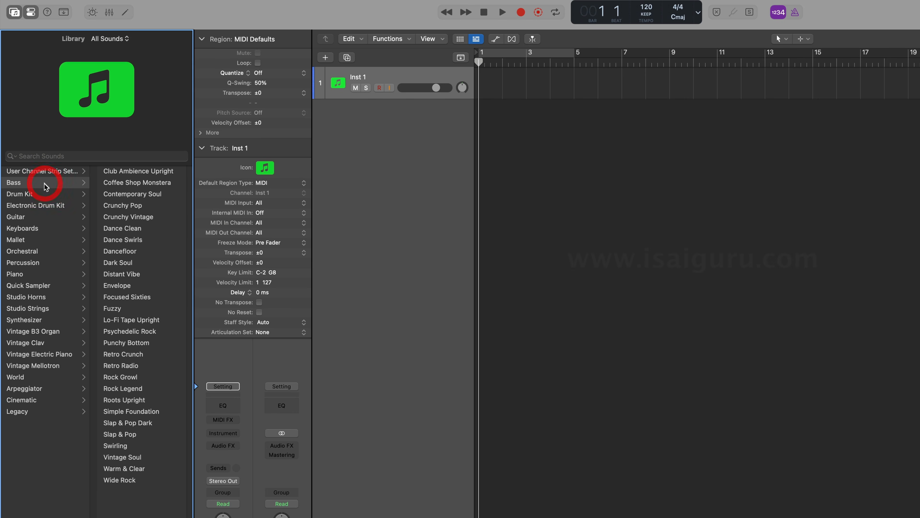
{"action": "left_click", "coordinate": [44, 194]}
{"action": "left_click", "coordinate": [45, 205]}
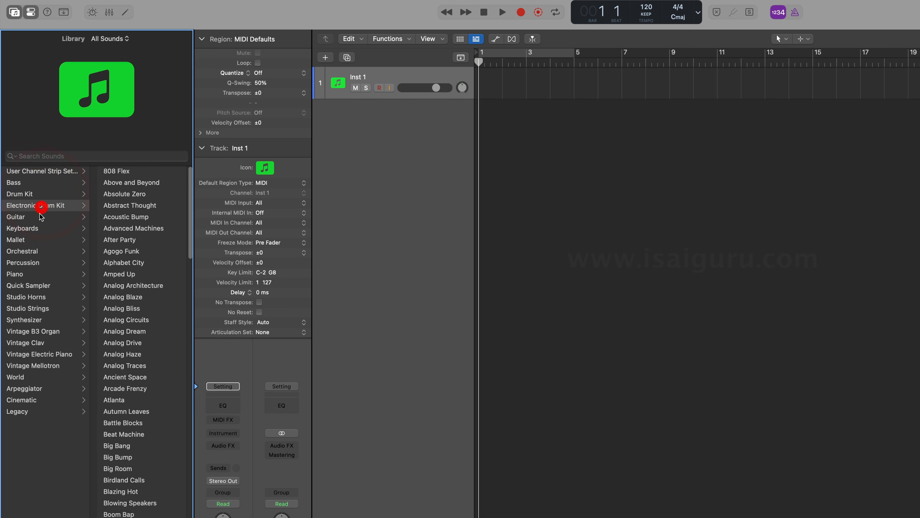
{"action": "left_click", "coordinate": [39, 217]}
{"action": "left_click", "coordinate": [33, 229]}
{"action": "left_click", "coordinate": [28, 242]}
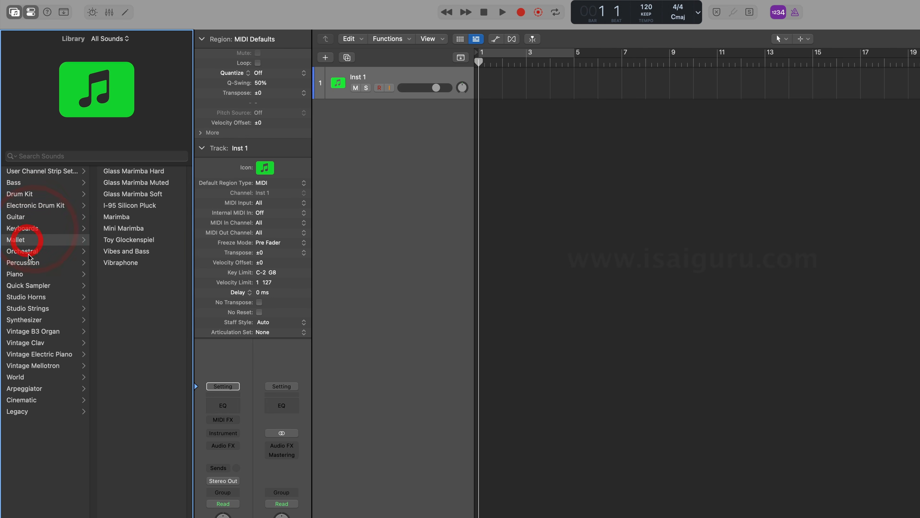
{"action": "left_click", "coordinate": [36, 250]}
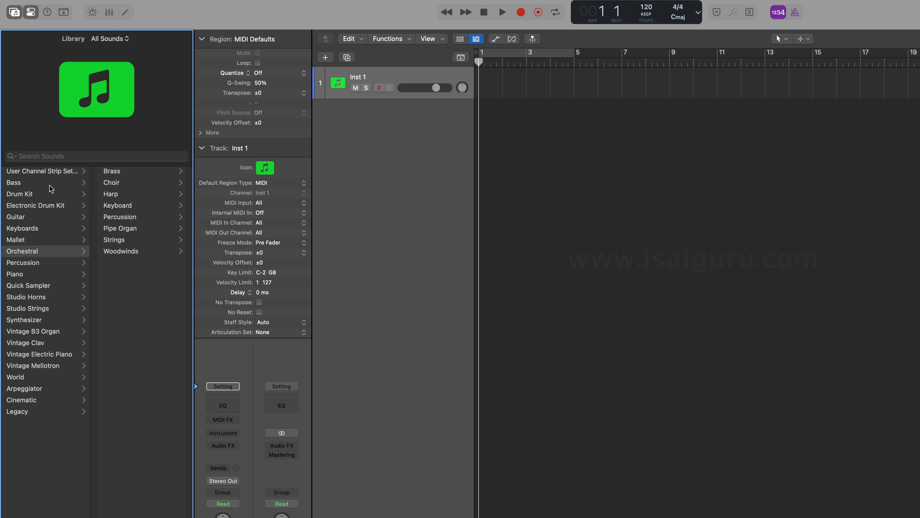
Search the Library sounds for "flute" and clear the search.
{"action": "left_click", "coordinate": [78, 156]}
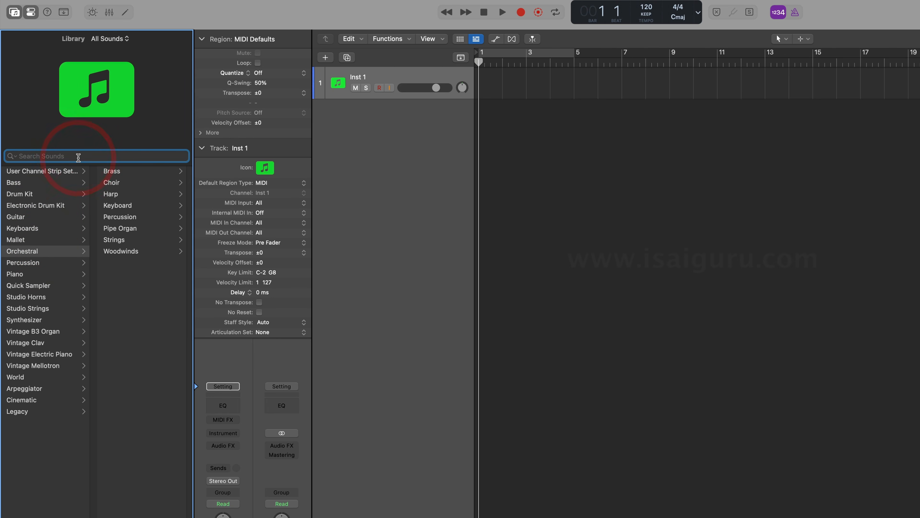
{"action": "type", "text": "flute"}
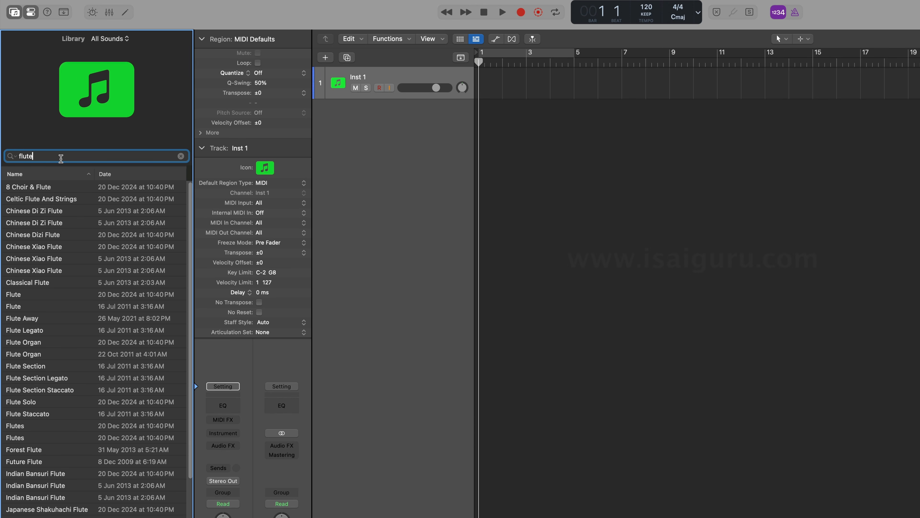
{"action": "key", "text": "Escape"}
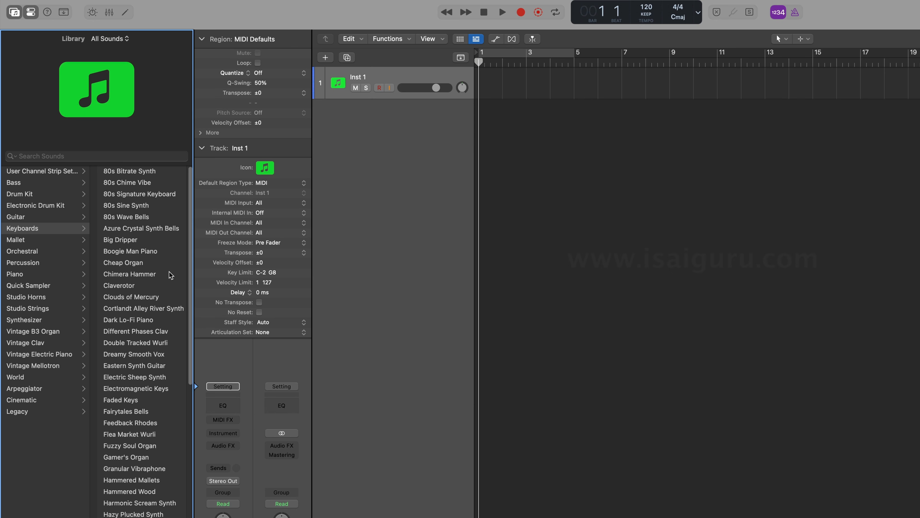
Try the Faded Keys and Hammered Wood patches from the Keyboards category on the instrument track.
{"action": "left_click", "coordinate": [141, 400]}
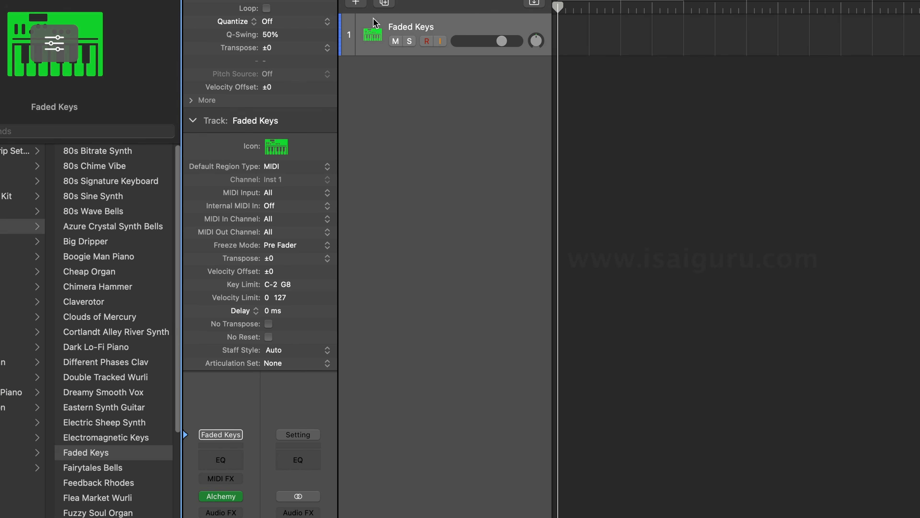
{"action": "left_click", "coordinate": [445, 31]}
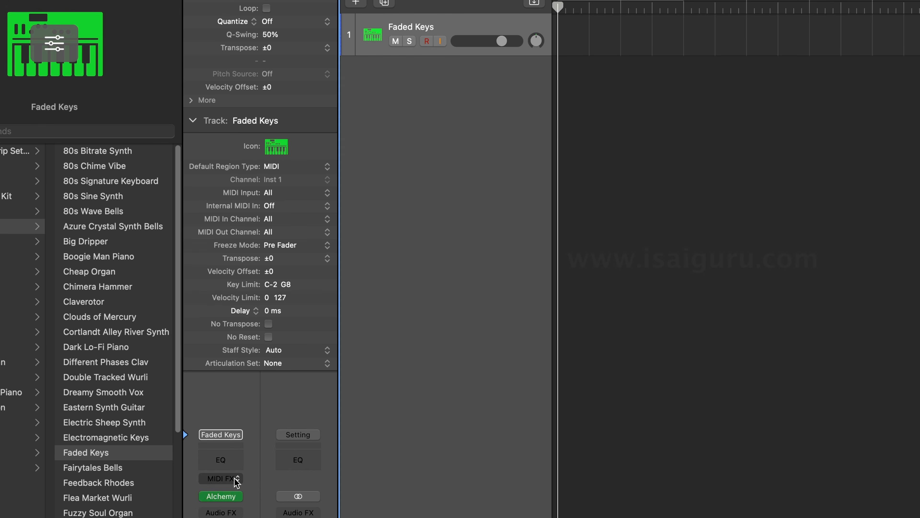
{"action": "mouse_move", "coordinate": [238, 501]}
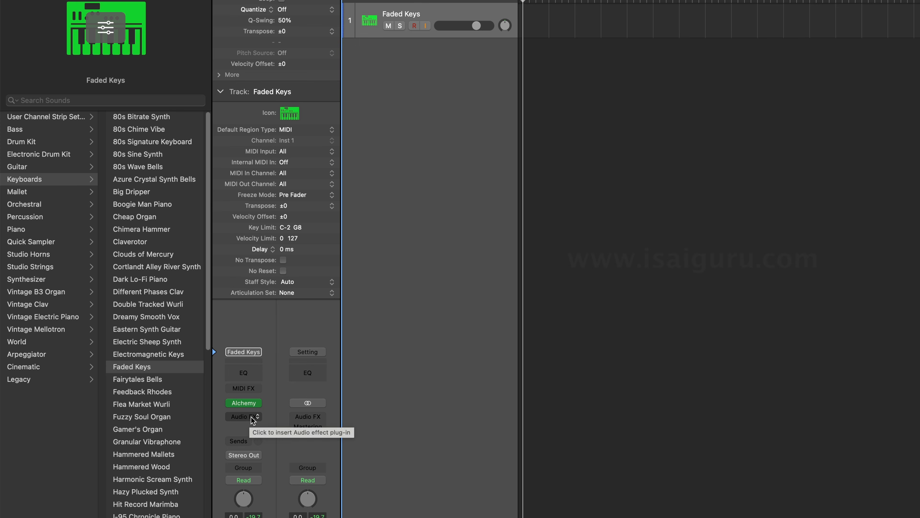
{"action": "left_click", "coordinate": [144, 467]}
Load the Bright Suitcase patch from the Vintage Electric Piano category onto the instrument track.
{"action": "left_click", "coordinate": [43, 316]}
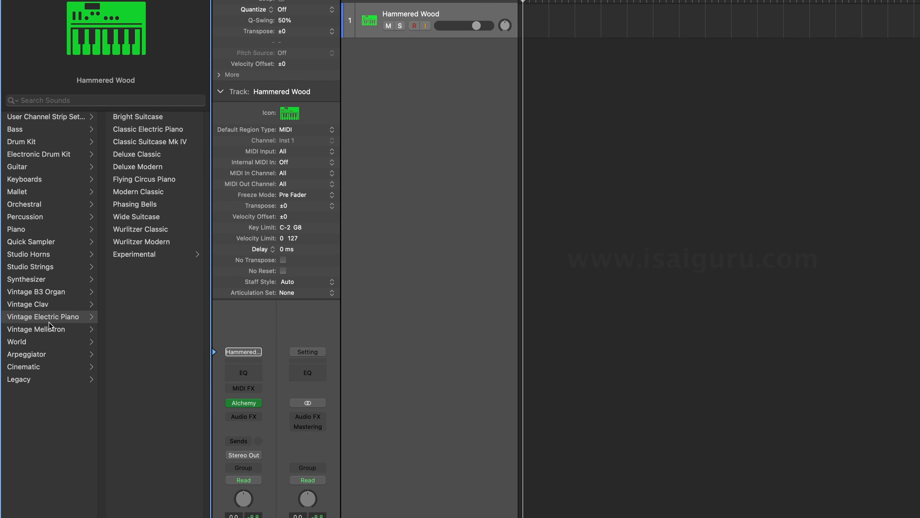
{"action": "left_click", "coordinate": [144, 119]}
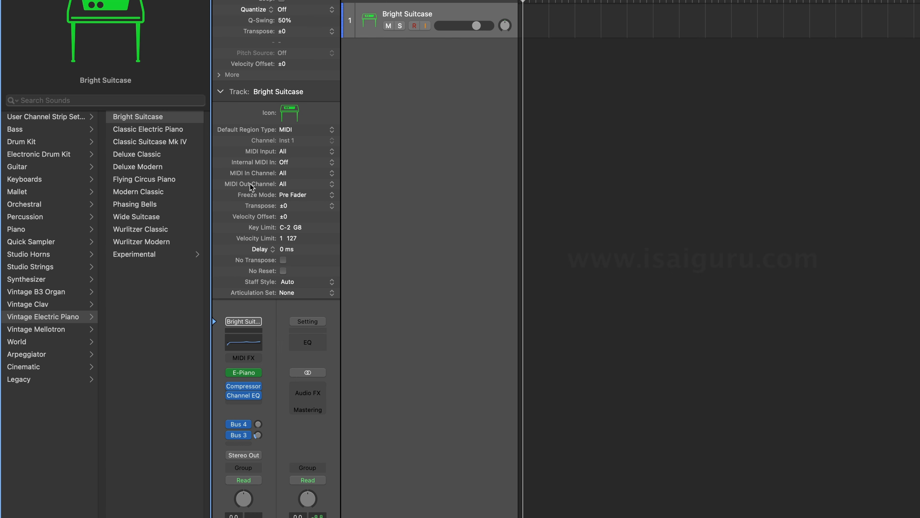
{"action": "mouse_move", "coordinate": [251, 376]}
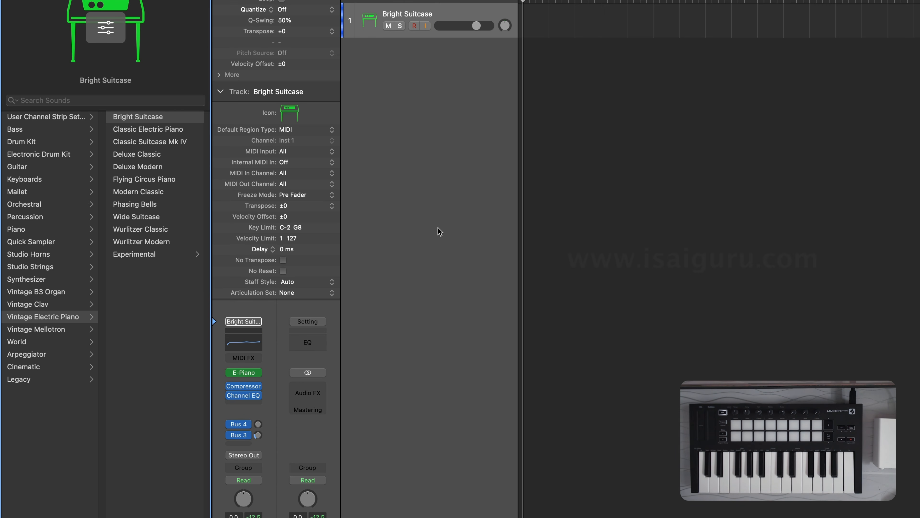
Show the Musical Typing keyboard, move it to a clear spot and play a note of the Bright Suitcase sound.
{"action": "left_click", "coordinate": [284, 7]}
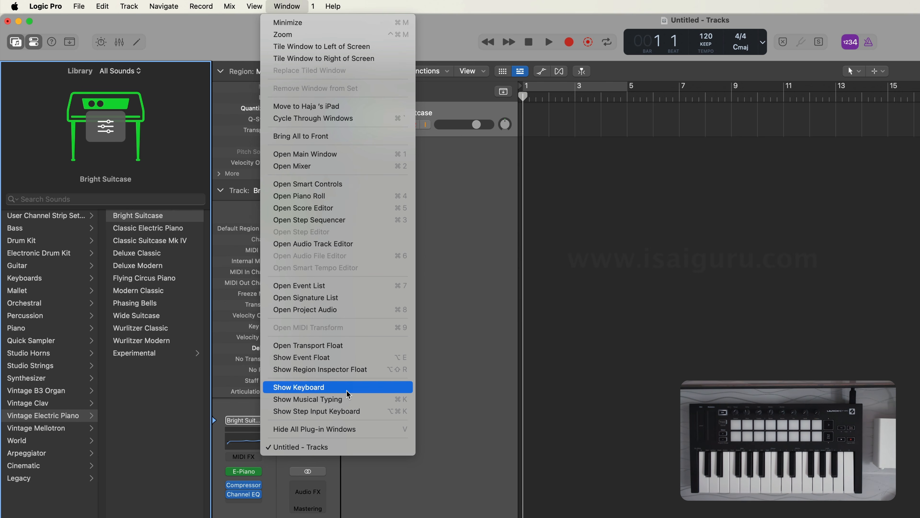
{"action": "left_click", "coordinate": [337, 399]}
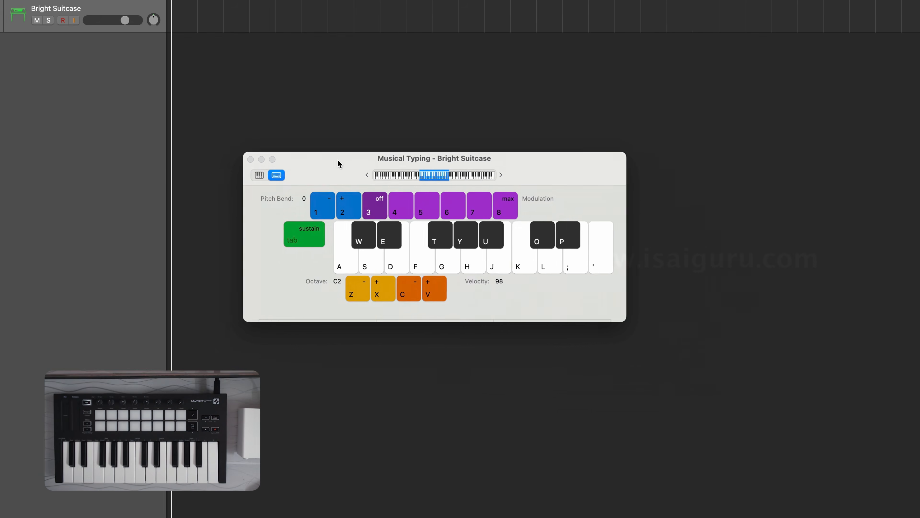
{"action": "left_click_drag", "start_coordinate": [338, 160], "coordinate": [306, 127]}
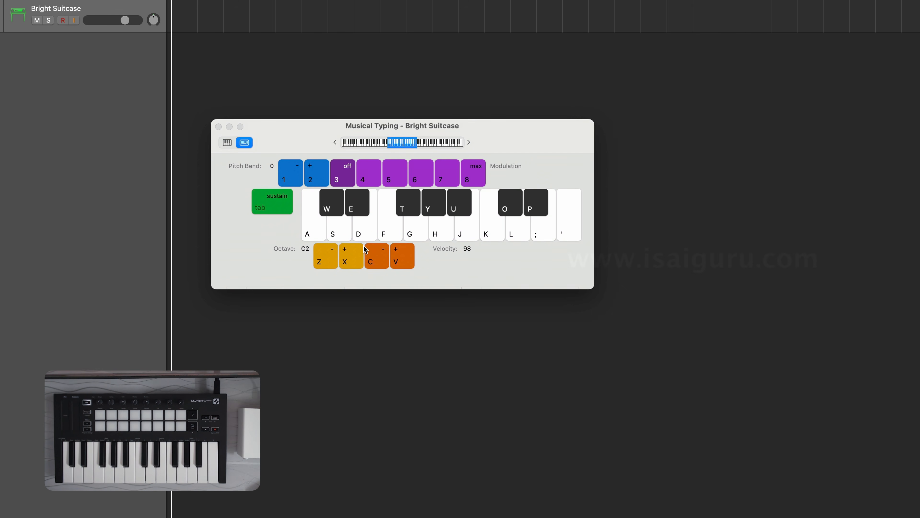
{"action": "key", "text": "a"}
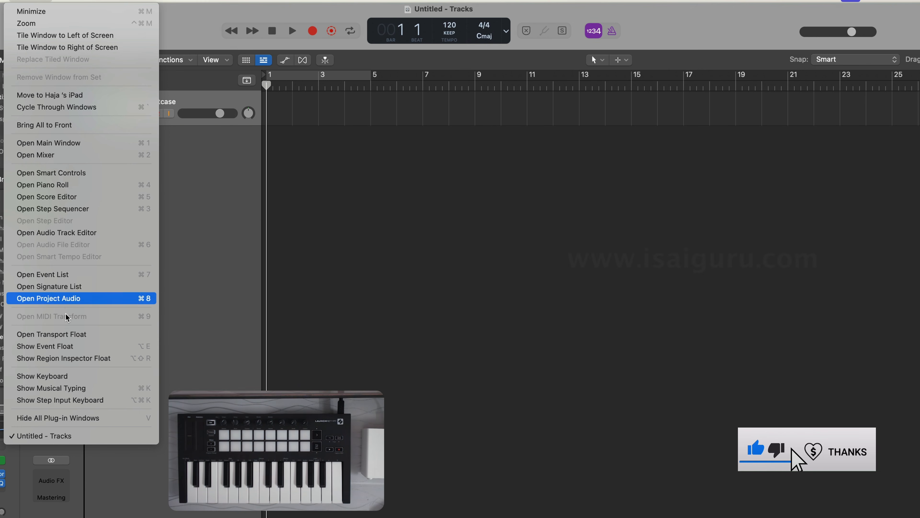
Show the on-screen piano keyboard, enlarge it and play several notes with the Bright Suitcase sound.
{"action": "left_click", "coordinate": [80, 377]}
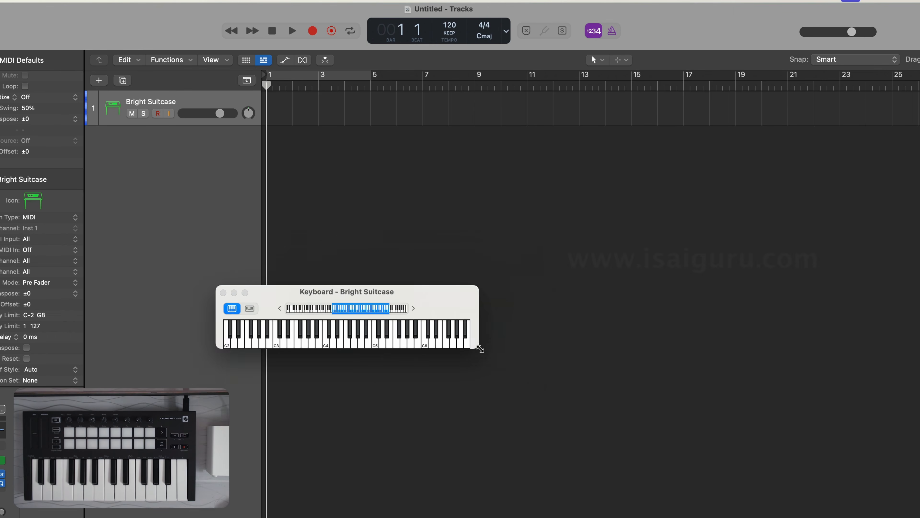
{"action": "left_click_drag", "start_coordinate": [480, 349], "coordinate": [918, 463]}
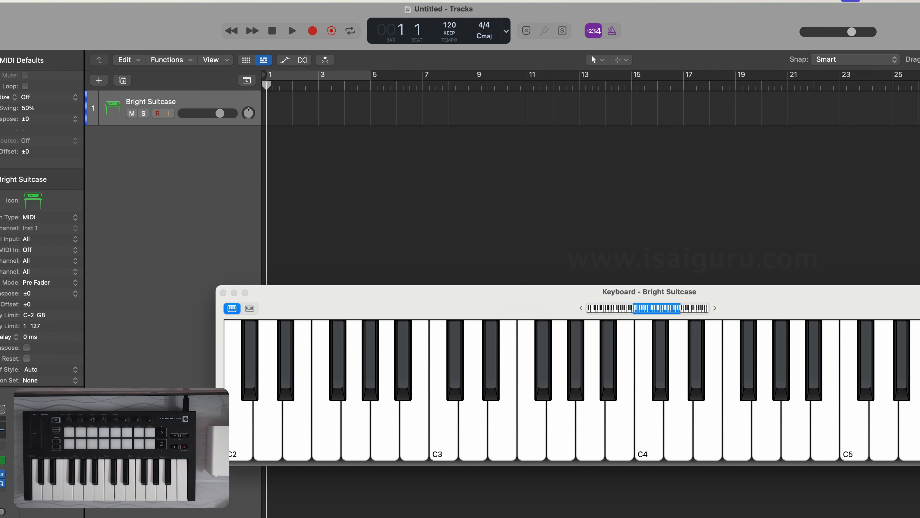
{"action": "left_click", "coordinate": [561, 446]}
{"action": "left_click", "coordinate": [737, 443]}
{"action": "left_click", "coordinate": [818, 437]}
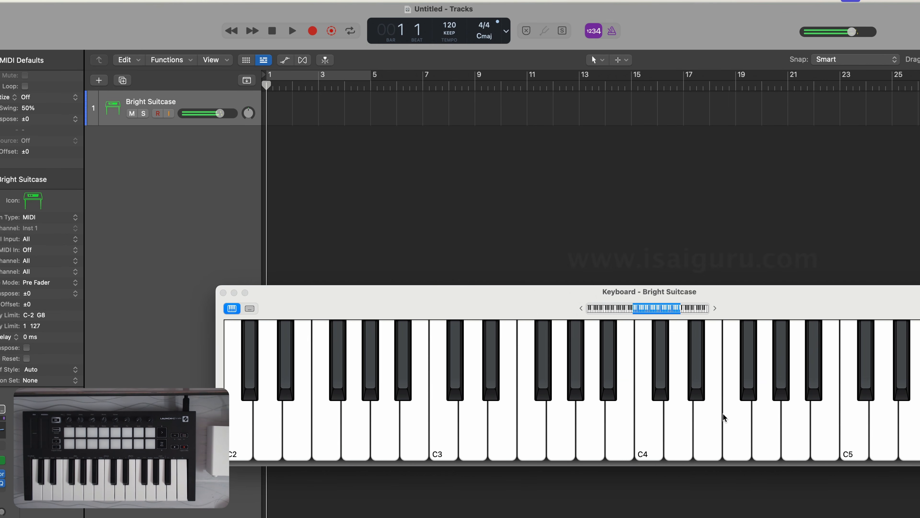
{"action": "left_click", "coordinate": [833, 421]}
Play a few notes in the Musical Typing view, return to the piano view and close the keyboard window.
{"action": "left_click", "coordinate": [249, 309]}
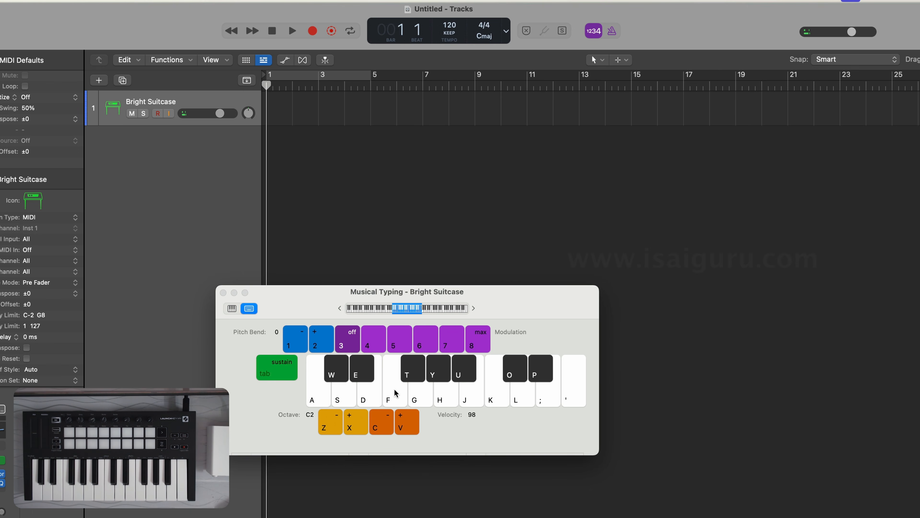
{"action": "left_click", "coordinate": [413, 392]}
{"action": "left_click", "coordinate": [475, 395]}
{"action": "left_click", "coordinate": [232, 309]}
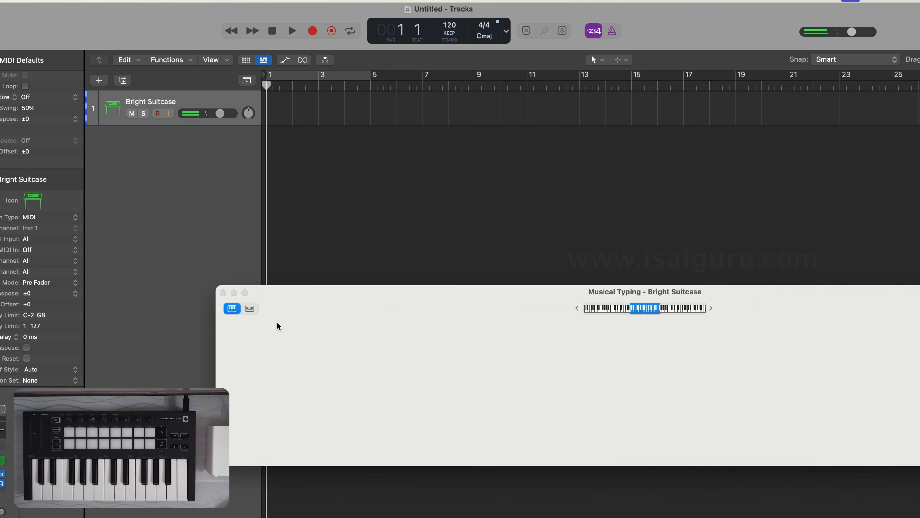
{"action": "left_click", "coordinate": [223, 293]}
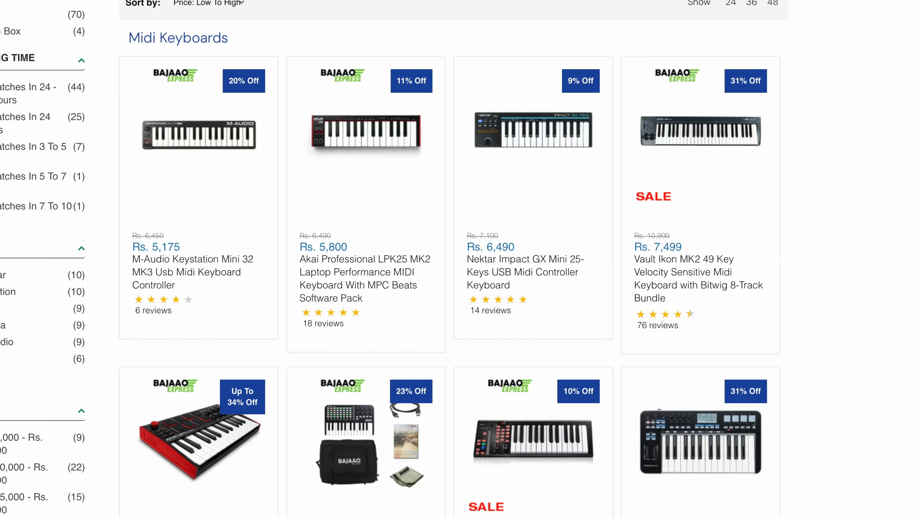
Switch to the BAJAAO web shop and examine the models and prices of the MIDI keyboards on offer.
{"action": "mouse_move", "coordinate": [201, 267]}
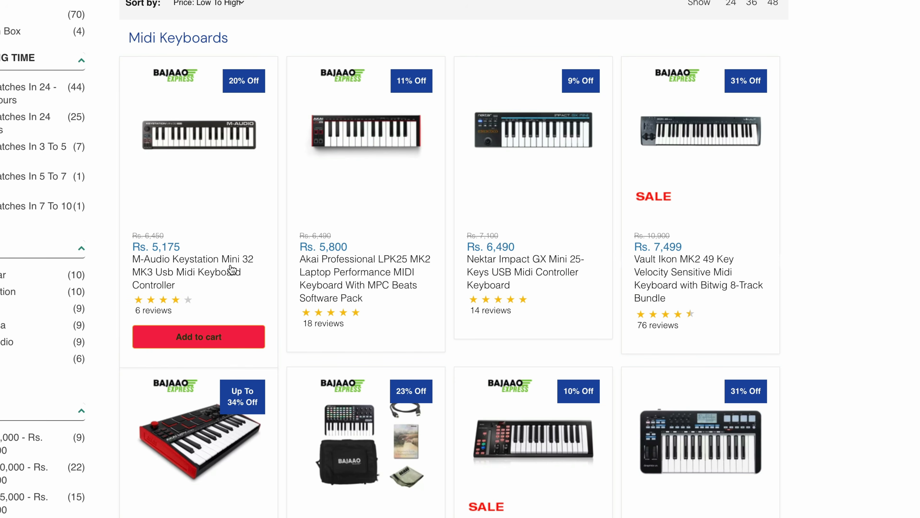
{"action": "mouse_move", "coordinate": [400, 332]}
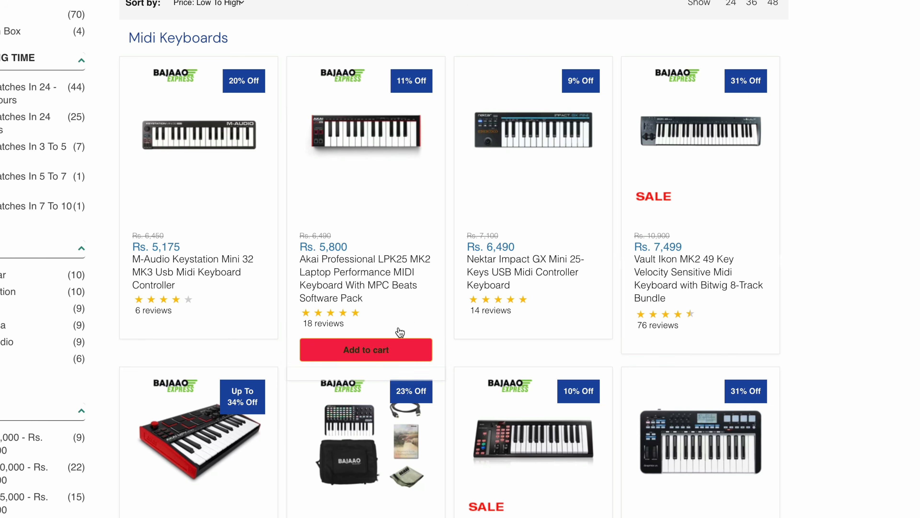
{"action": "scroll", "coordinate": [405, 326], "scroll_direction": "down", "scroll_amount": 5}
{"action": "scroll", "coordinate": [545, 402], "scroll_direction": "down", "scroll_amount": 10}
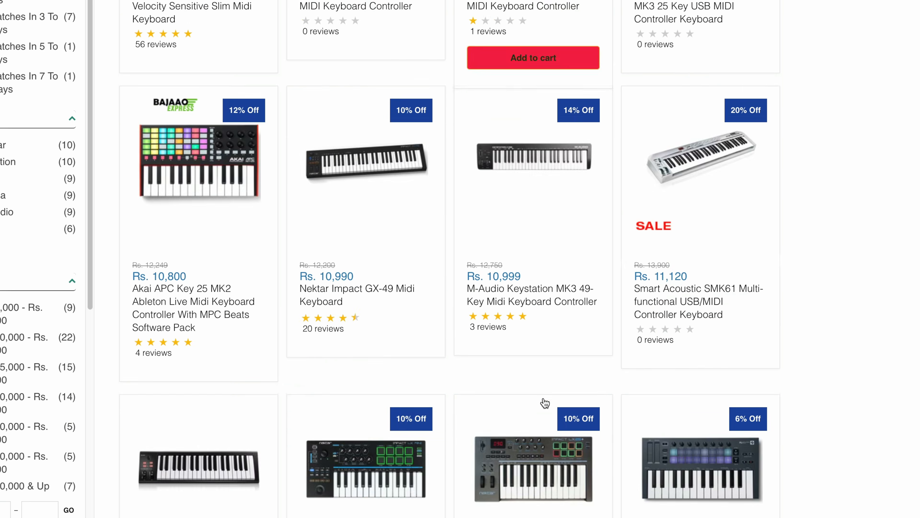
{"action": "scroll", "coordinate": [545, 402], "scroll_direction": "down", "scroll_amount": 8}
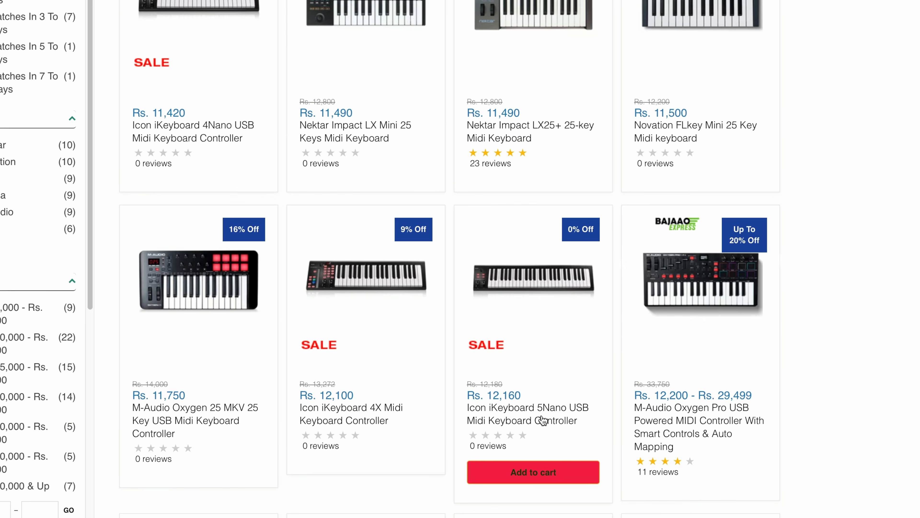
{"action": "scroll", "coordinate": [542, 421], "scroll_direction": "down", "scroll_amount": 6}
{"action": "scroll", "coordinate": [522, 424], "scroll_direction": "down", "scroll_amount": 3}
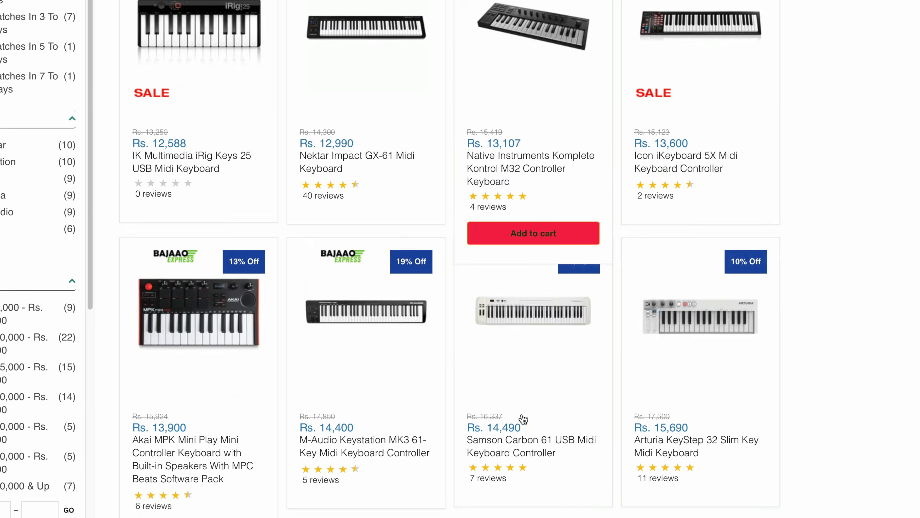
{"action": "scroll", "coordinate": [523, 419], "scroll_direction": "down", "scroll_amount": 3}
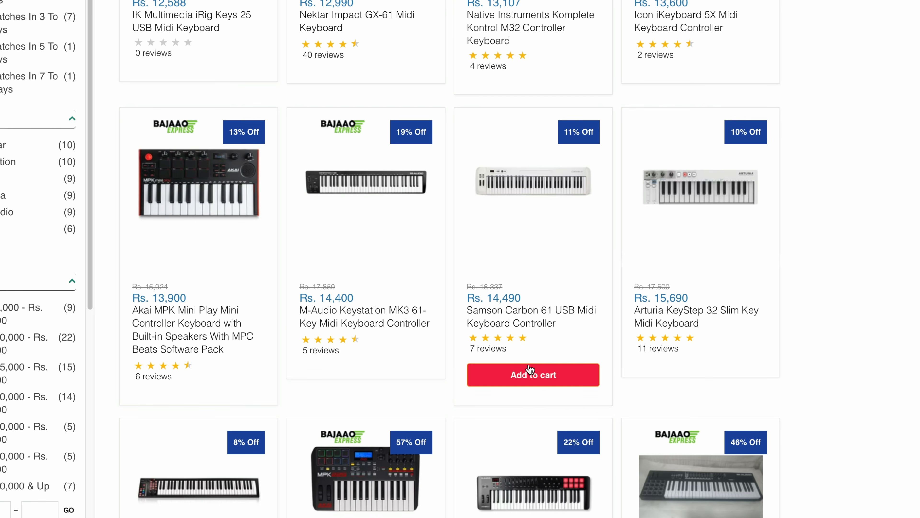
{"action": "scroll", "coordinate": [552, 314], "scroll_direction": "down", "scroll_amount": 3}
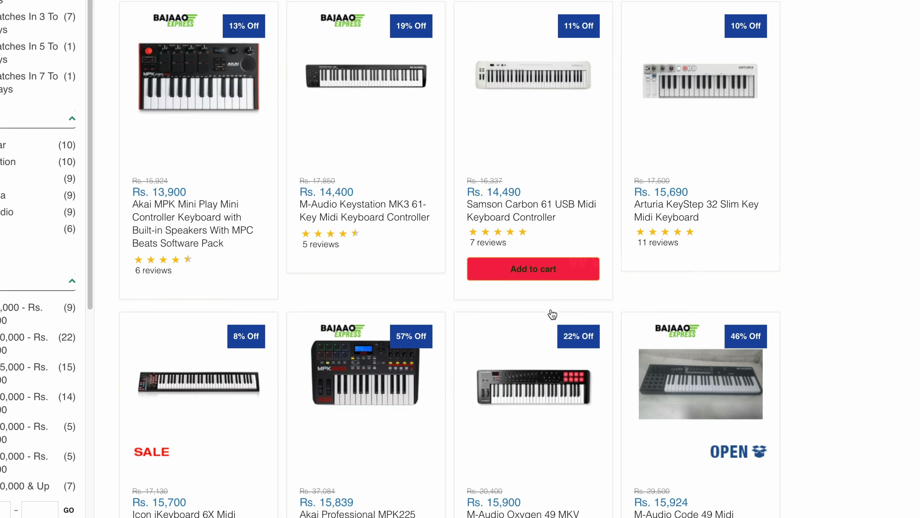
{"action": "scroll", "coordinate": [552, 313], "scroll_direction": "down", "scroll_amount": 3}
{"action": "scroll", "coordinate": [552, 314], "scroll_direction": "up", "scroll_amount": 20}
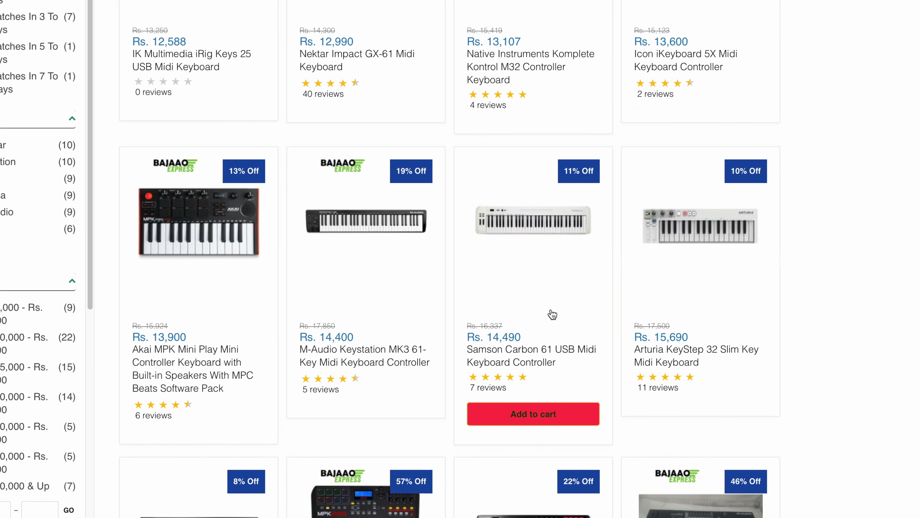
{"action": "scroll", "coordinate": [552, 313], "scroll_direction": "up", "scroll_amount": 20}
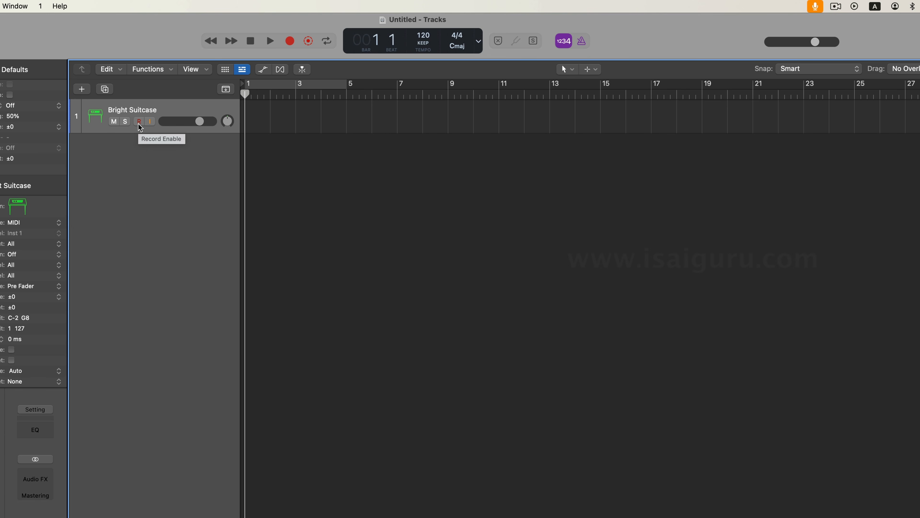
Record-enable the Bright Suitcase track in Logic Pro and turn on the metronome click.
{"action": "left_click", "coordinate": [139, 121]}
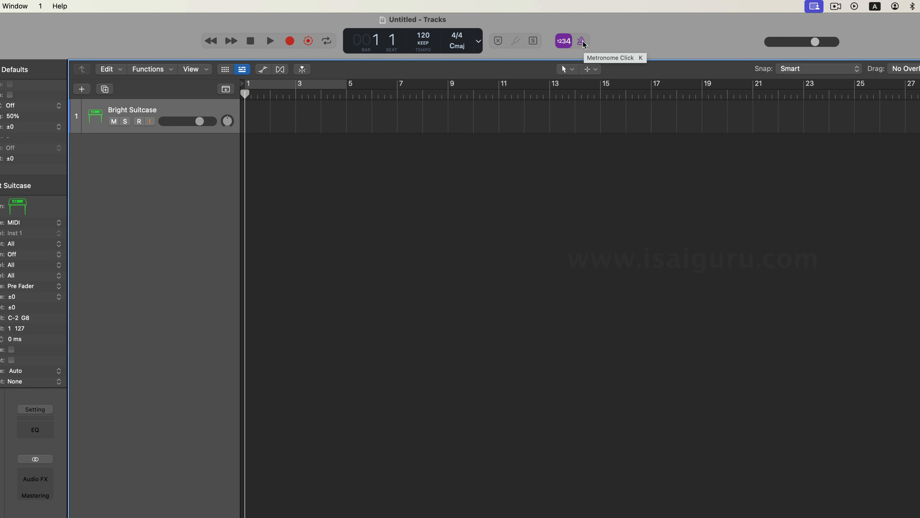
{"action": "left_click", "coordinate": [582, 41]}
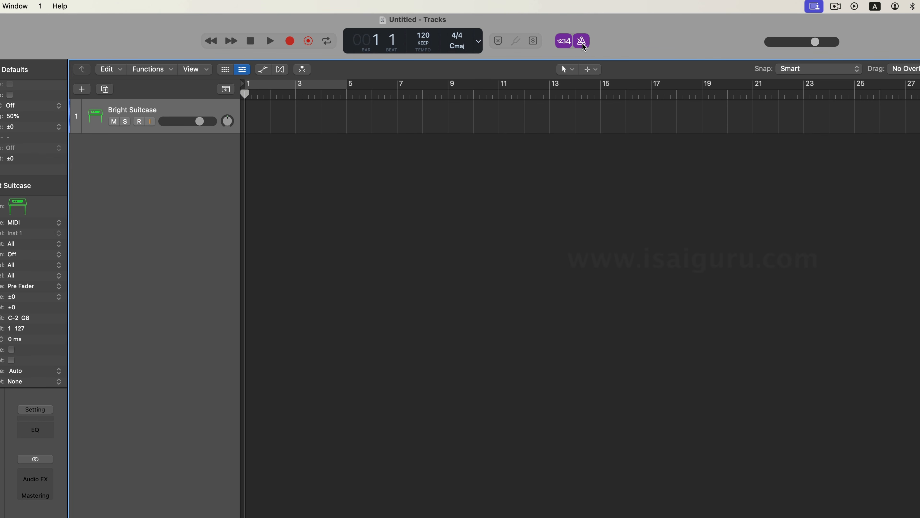
Play the empty project briefly to hear the metronome click, stop it and return the playhead to bar 1.
{"action": "left_click", "coordinate": [271, 41]}
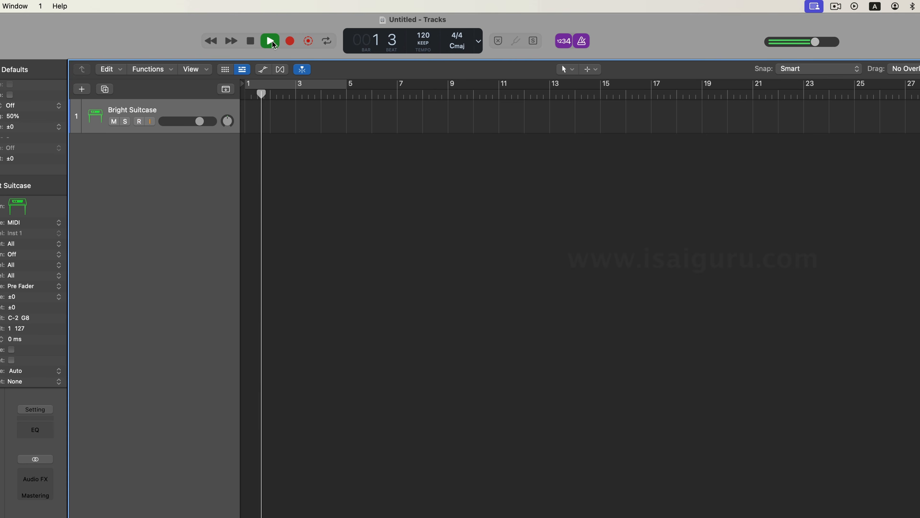
{"action": "left_click", "coordinate": [250, 41]}
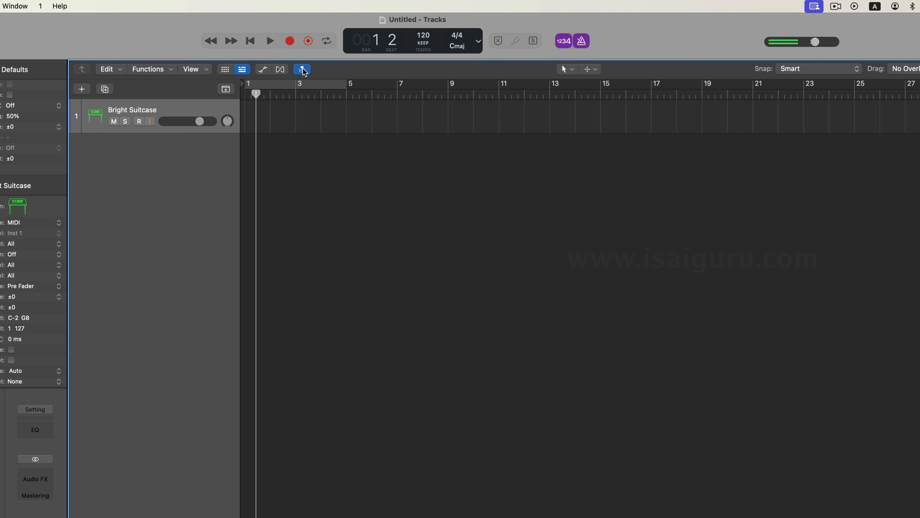
{"action": "left_click_drag", "start_coordinate": [258, 94], "coordinate": [209, 104]}
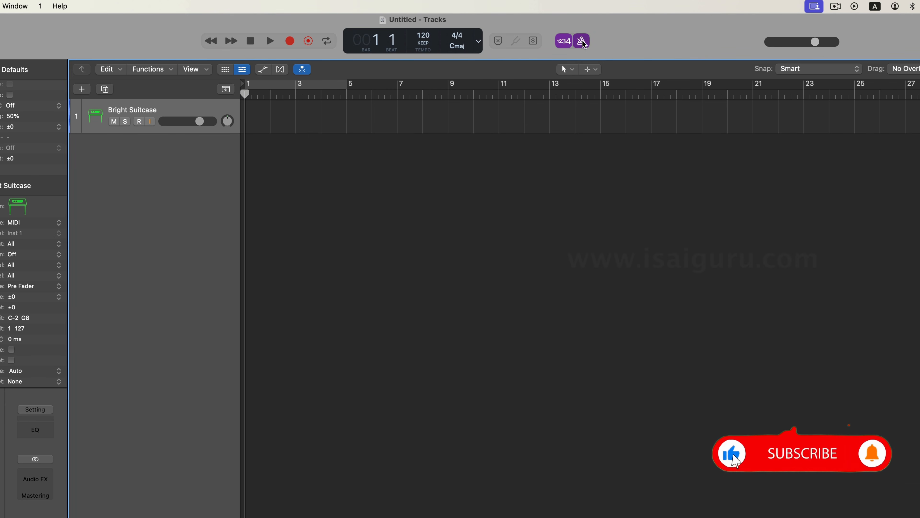
Turn off Click While Playing in the metronome options, leaving Click While Recording on.
{"action": "right_click", "coordinate": [583, 44]}
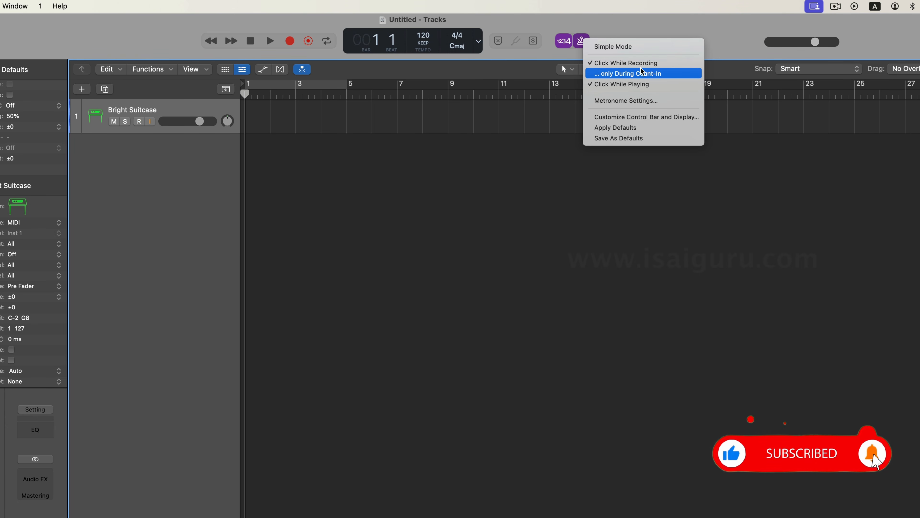
{"action": "left_click", "coordinate": [620, 84]}
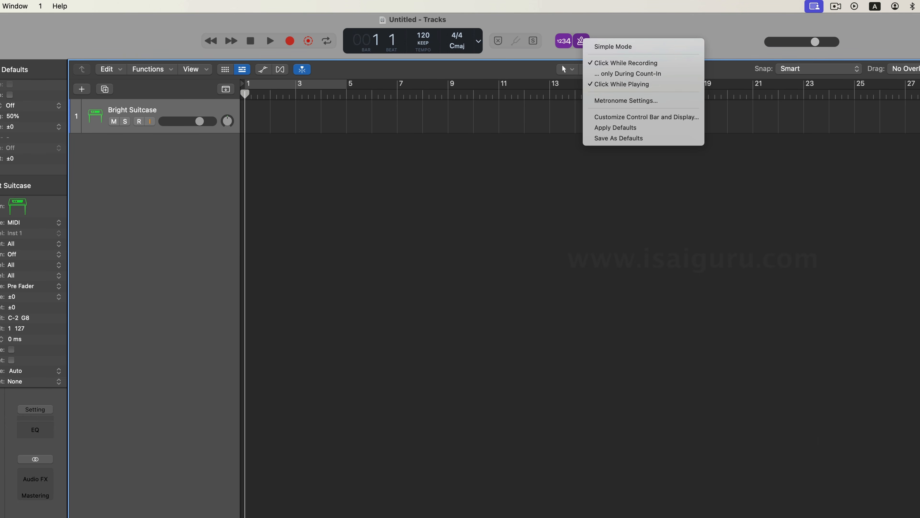
{"action": "left_click", "coordinate": [581, 44]}
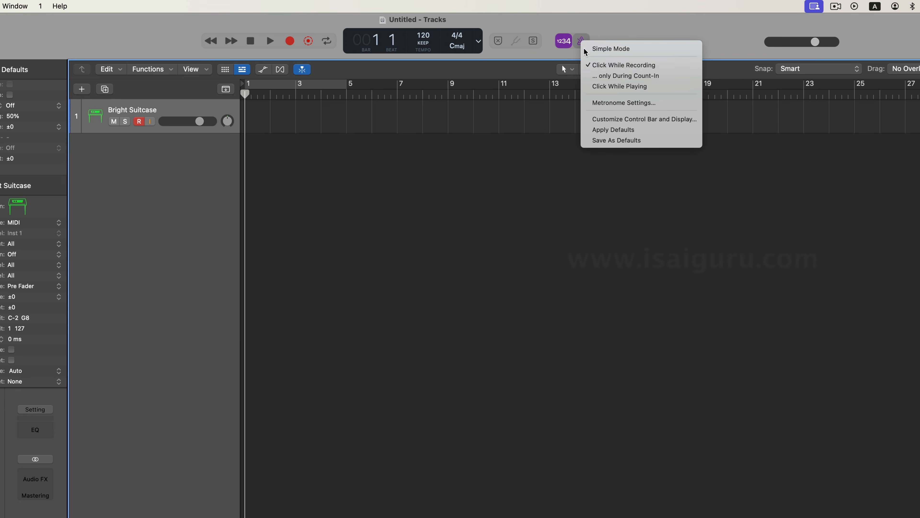
{"action": "left_click", "coordinate": [540, 214]}
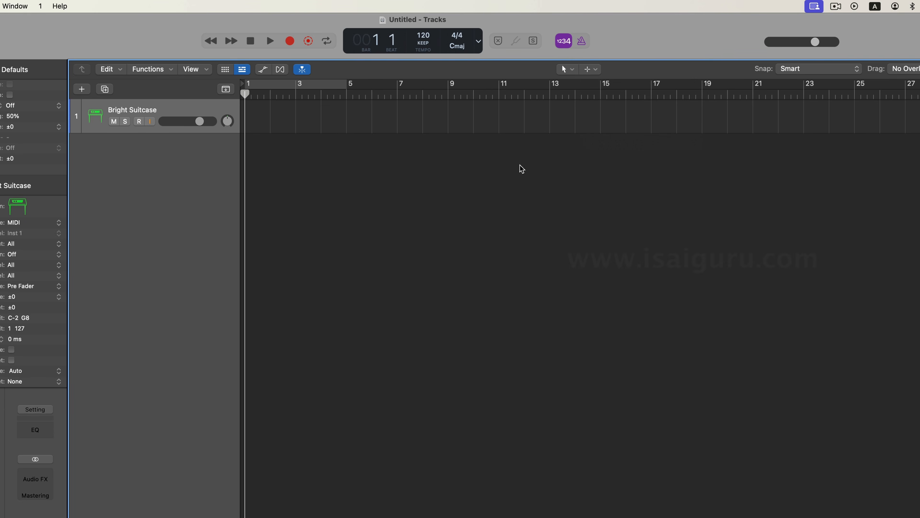
Check the count-in lengths, keep 1 Bar, and record a short MIDI melody on the Bright Suitcase track.
{"action": "left_click", "coordinate": [564, 44]}
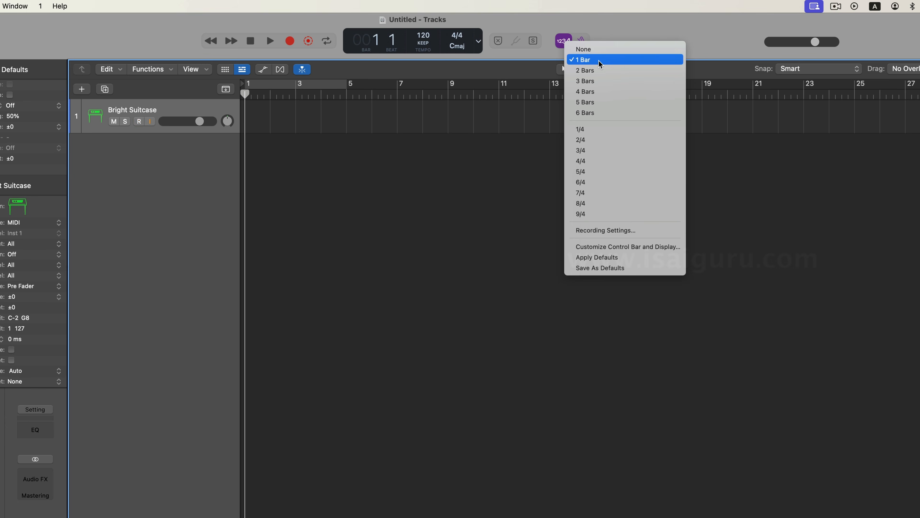
{"action": "left_click", "coordinate": [579, 29]}
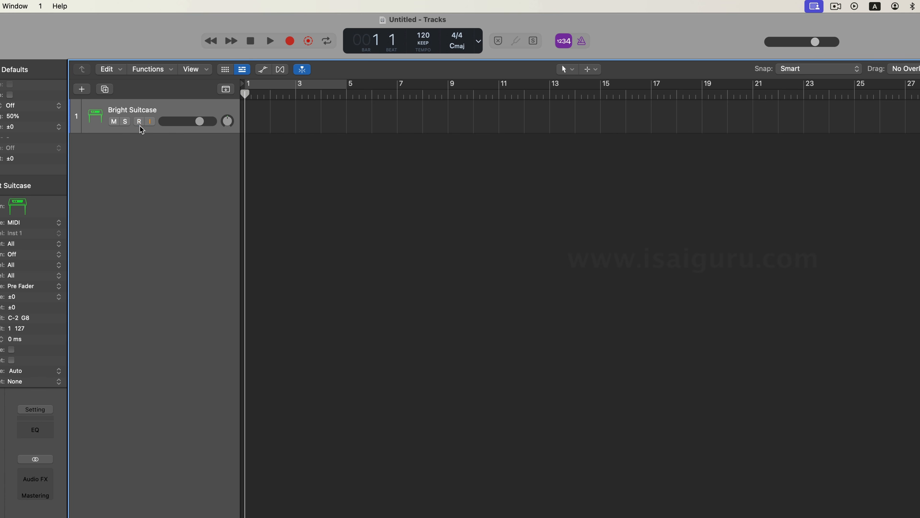
{"action": "left_click", "coordinate": [290, 41]}
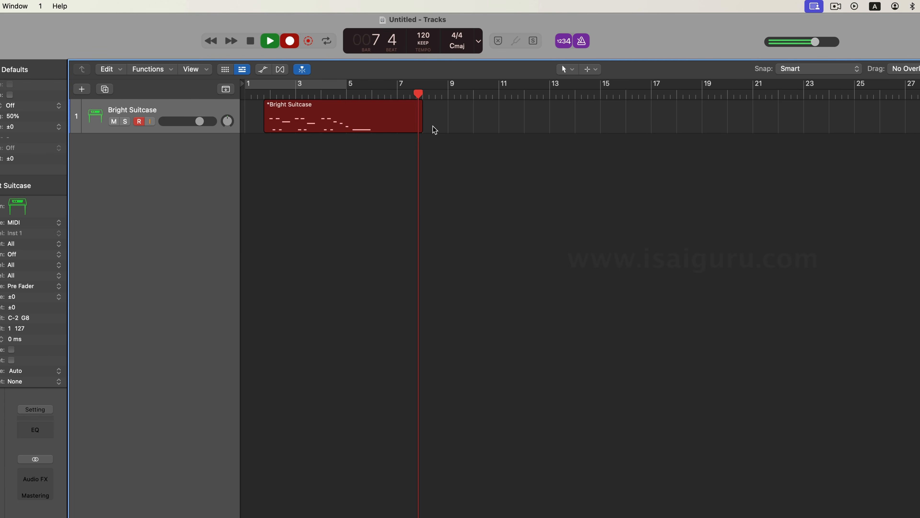
{"action": "key", "text": "space"}
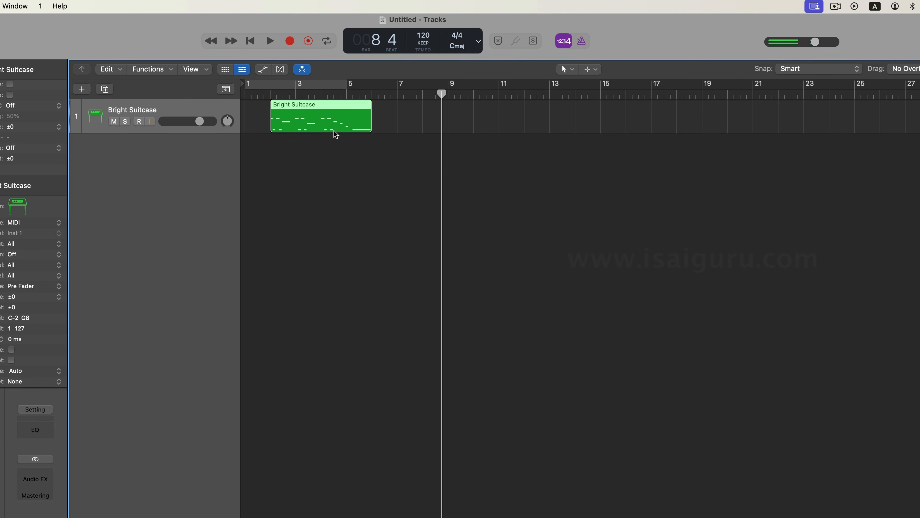
Examine the recorded region's notes in the Piano Roll, close the editor and play the region back from bar 2.
{"action": "left_click", "coordinate": [269, 94]}
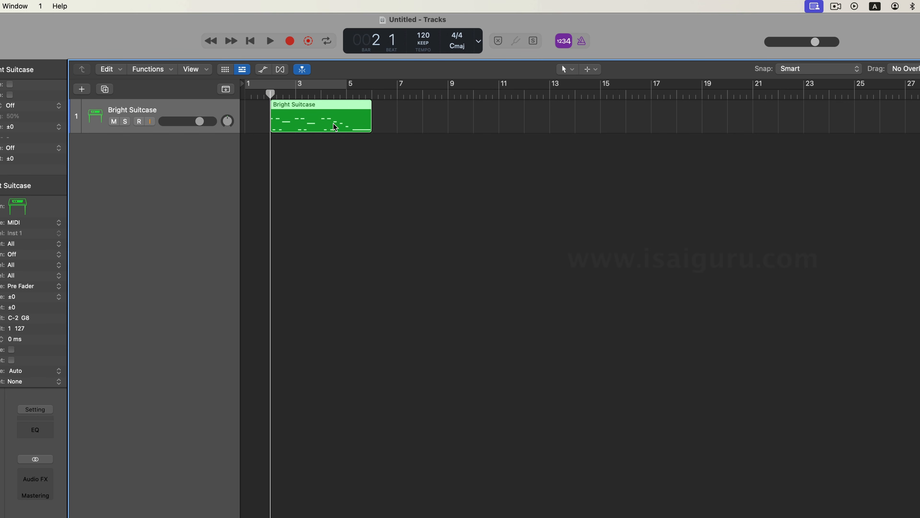
{"action": "double_click", "coordinate": [330, 111]}
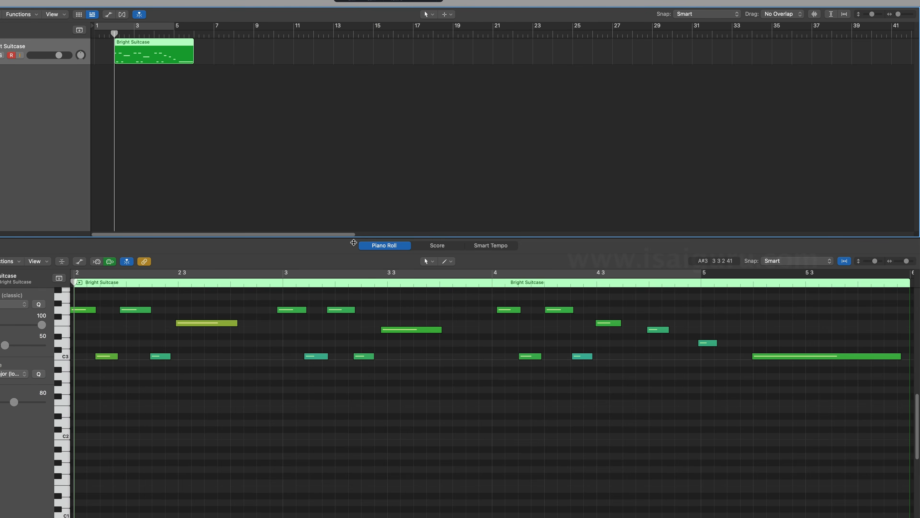
{"action": "scroll", "coordinate": [326, 405], "scroll_direction": "up", "scroll_amount": 5}
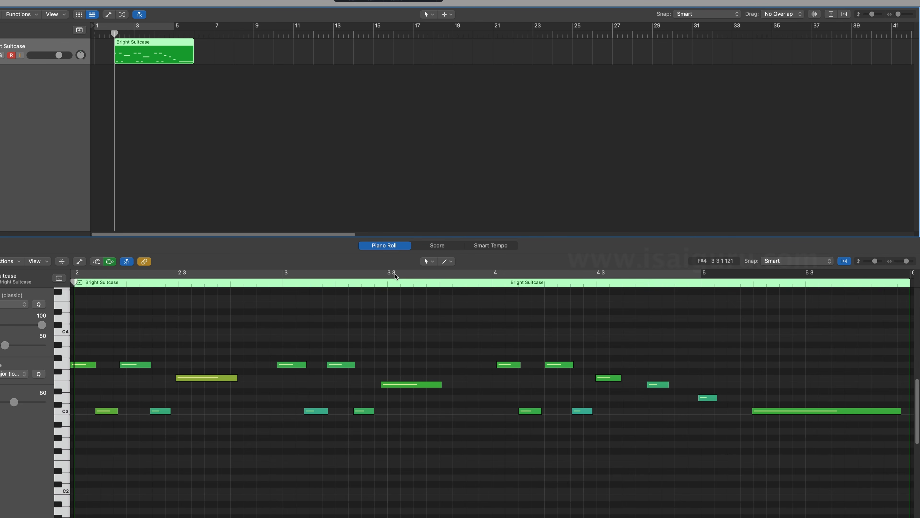
{"action": "key", "text": "e"}
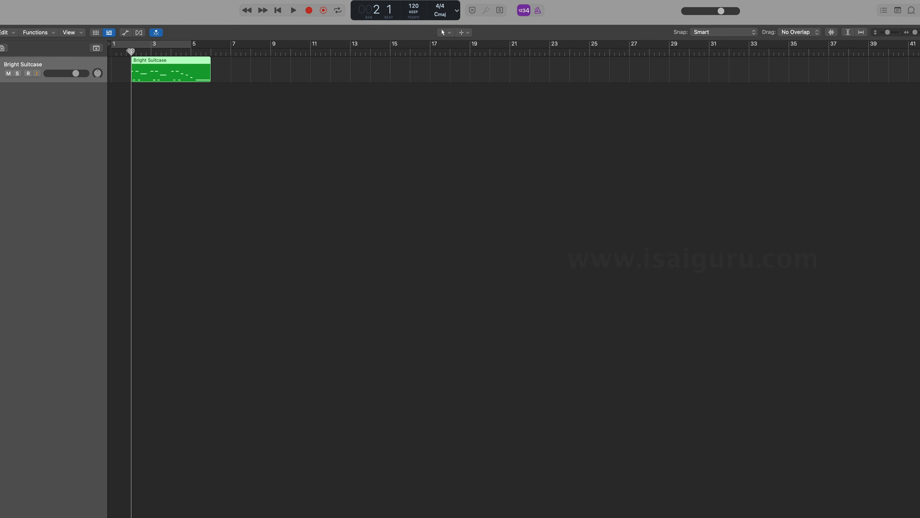
{"action": "key", "text": "space"}
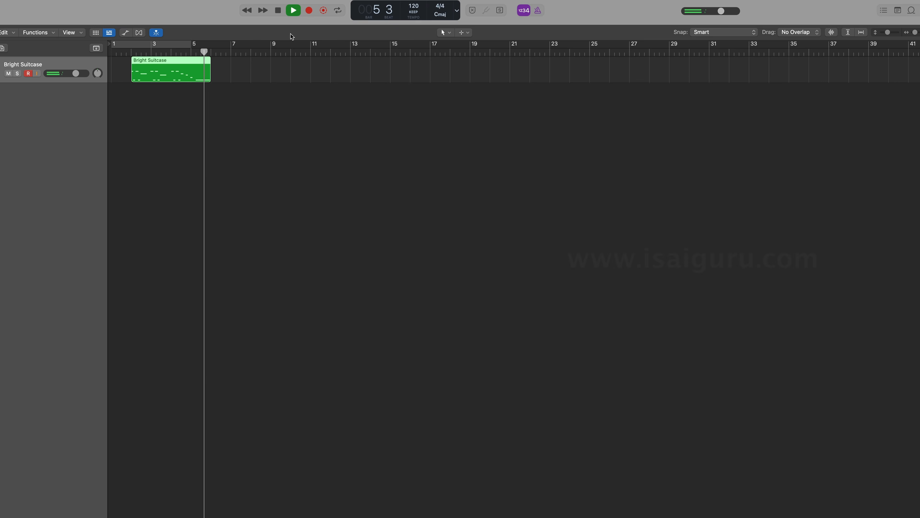
{"action": "left_click", "coordinate": [279, 11]}
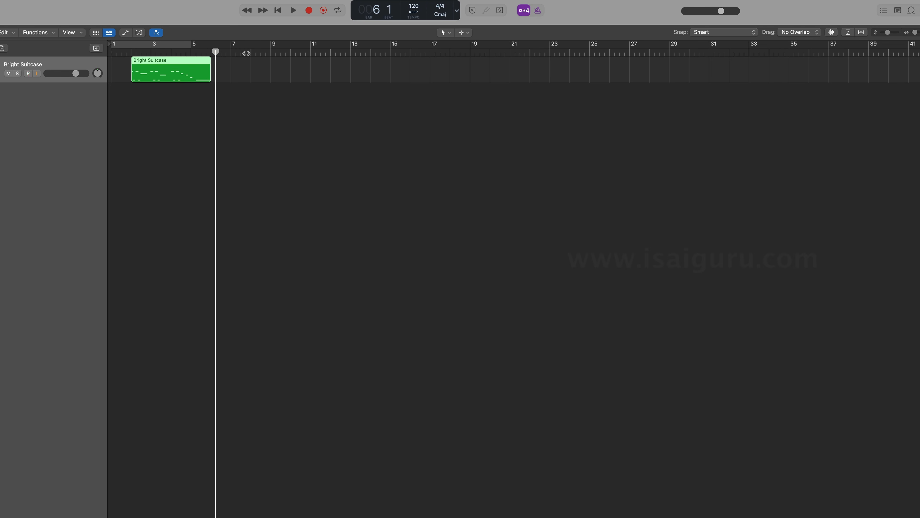
Paste a copy of the Bright Suitcase region at its end at bar 6, and delete the copy.
{"action": "left_click_drag", "start_coordinate": [215, 53], "coordinate": [210, 53]}
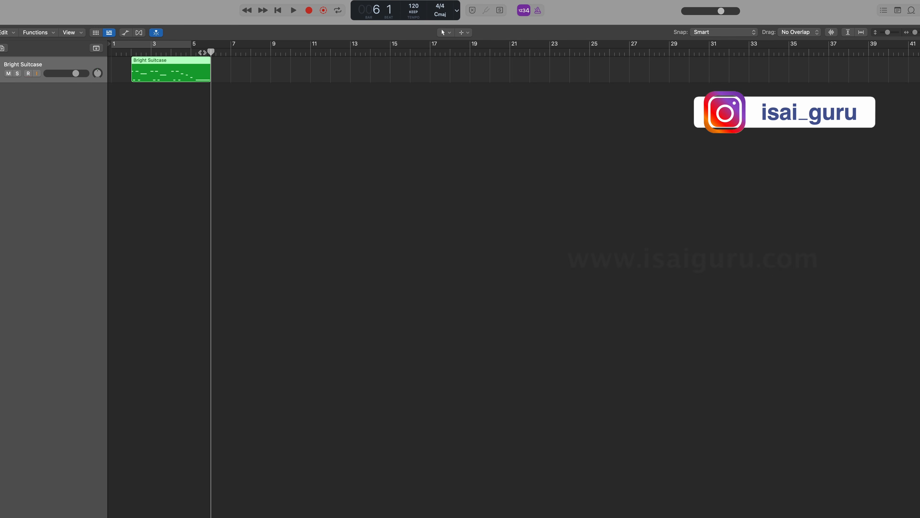
{"action": "mouse_move", "coordinate": [214, 52]}
{"action": "left_mouse_down"}
{"action": "mouse_move", "coordinate": [131, 53]}
{"action": "mouse_move", "coordinate": [211, 52]}
{"action": "left_mouse_up"}
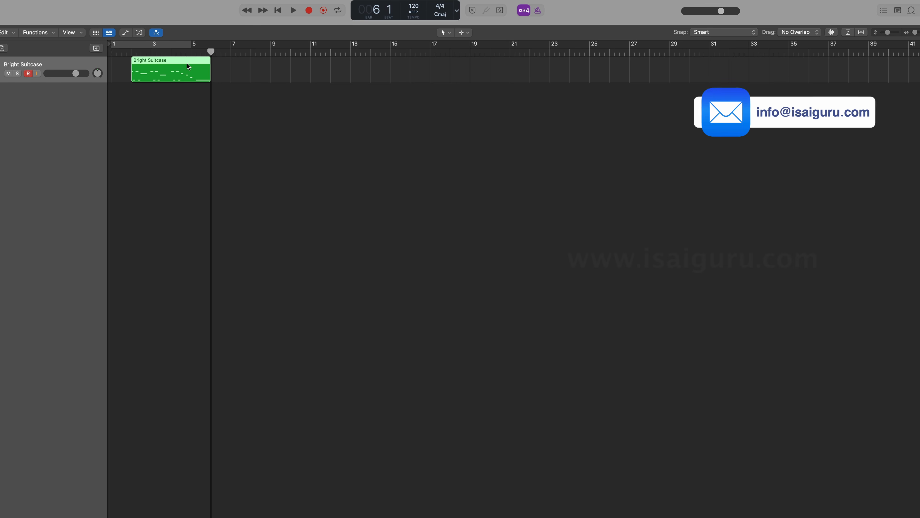
{"action": "key", "text": "super+v"}
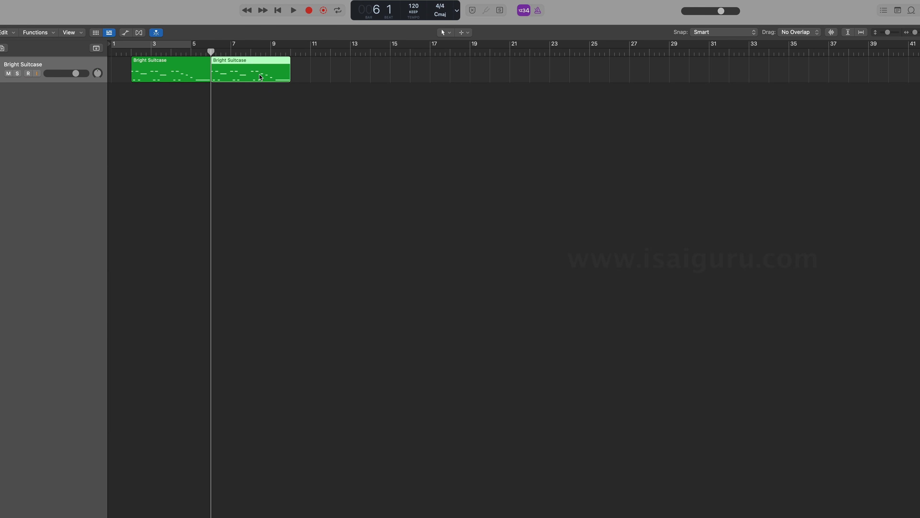
{"action": "key", "text": "Delete"}
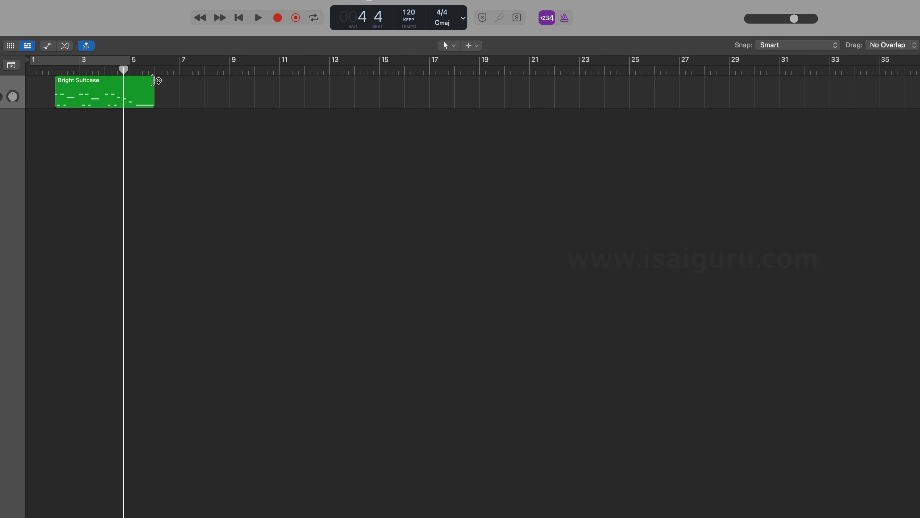
Extend the Bright Suitcase region as loops up to bar 18, and undo the looping.
{"action": "left_click_drag", "start_coordinate": [158, 81], "coordinate": [454, 95]}
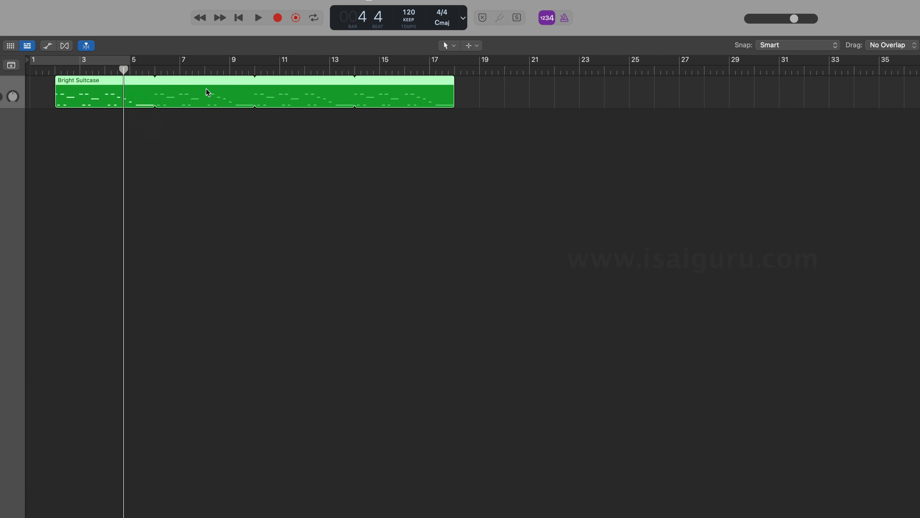
{"action": "left_click", "coordinate": [74, 71]}
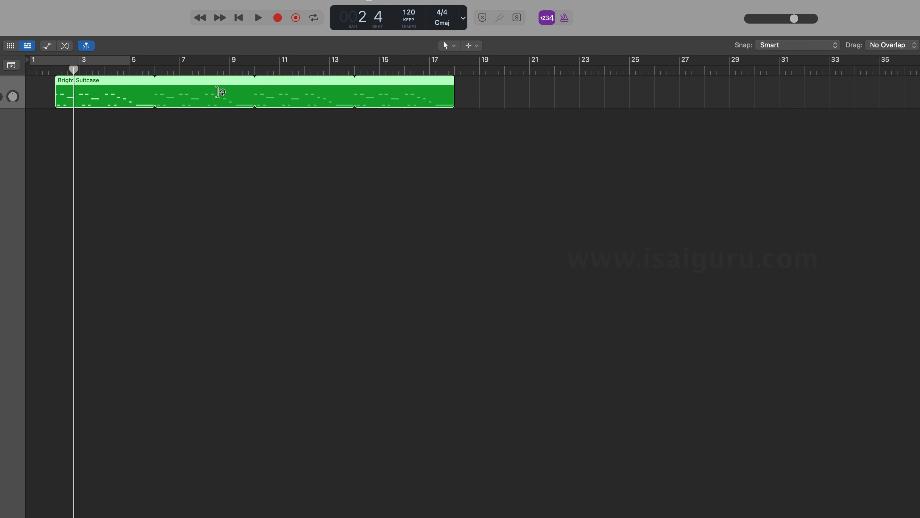
{"action": "key", "text": "super+z"}
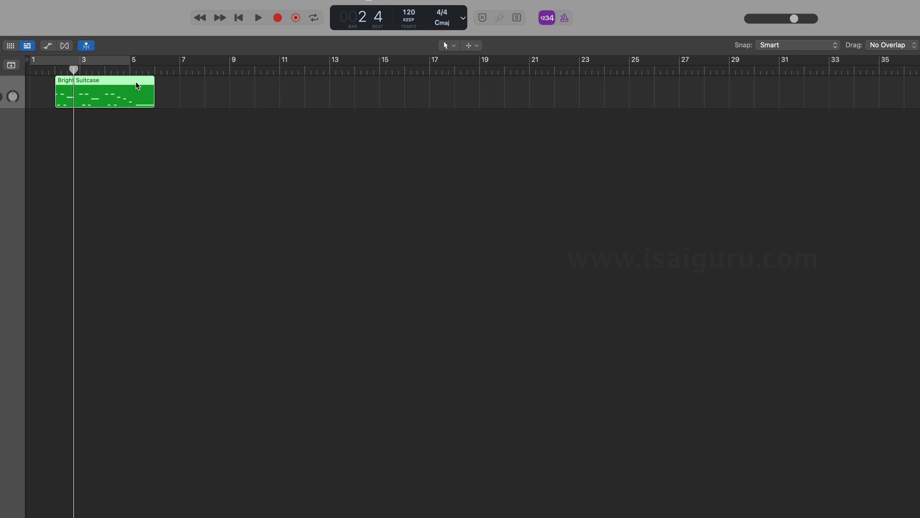
Turn on continuous looping for the Bright Suitcase region, check its repeats along the timeline, and turn looping off again.
{"action": "key", "text": "l"}
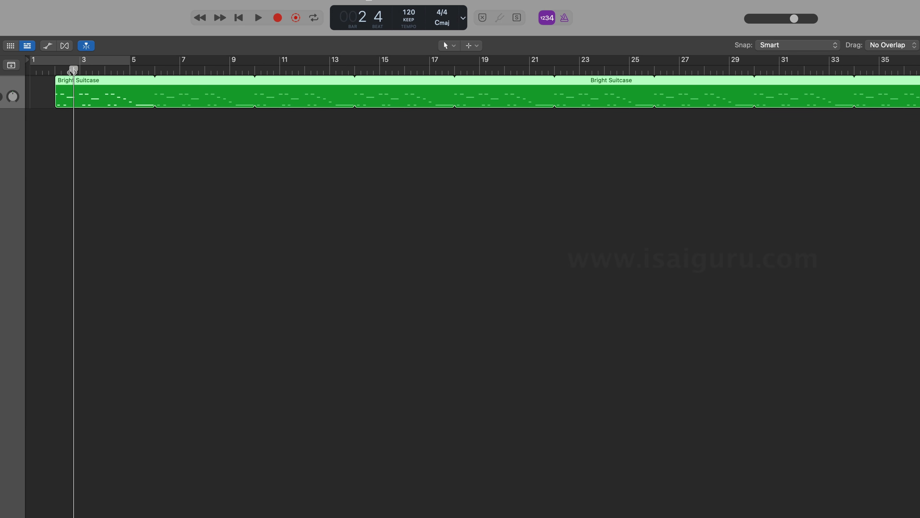
{"action": "left_click_drag", "start_coordinate": [71, 71], "coordinate": [515, 87]}
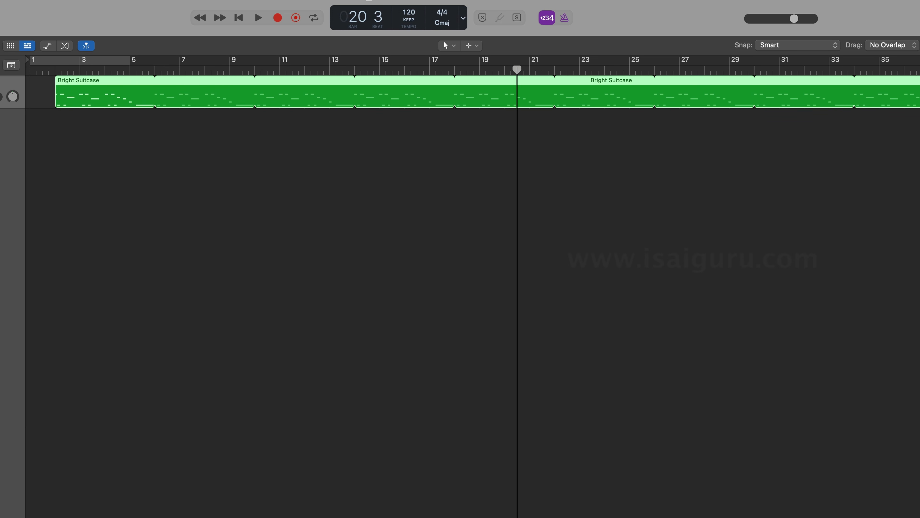
{"action": "scroll", "coordinate": [471, 254], "scroll_direction": "right", "scroll_amount": 20}
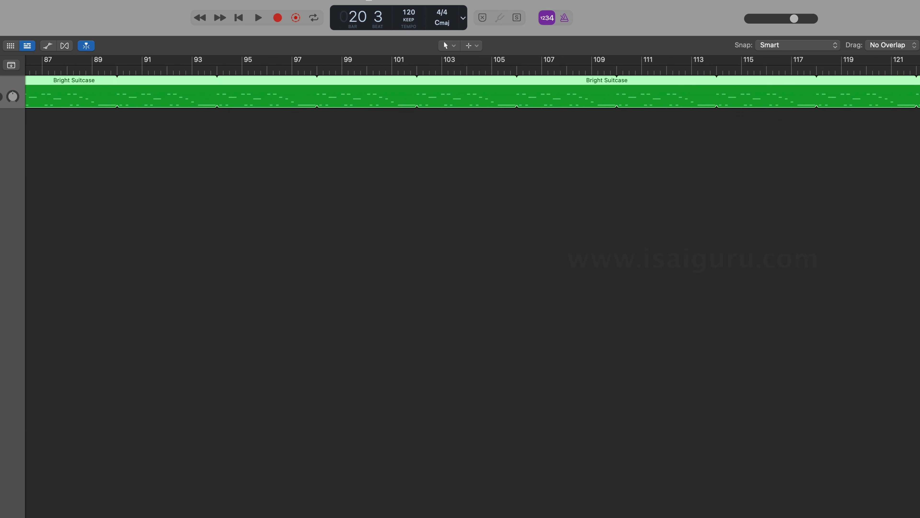
{"action": "scroll", "coordinate": [470, 254], "scroll_direction": "right", "scroll_amount": 2}
{"action": "scroll", "coordinate": [470, 254], "scroll_direction": "left", "scroll_amount": 20}
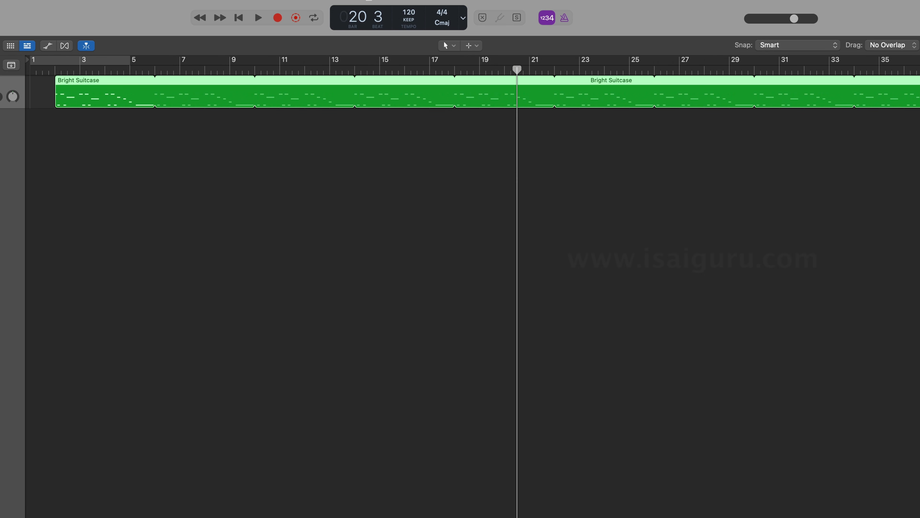
{"action": "scroll", "coordinate": [471, 254], "scroll_direction": "right", "scroll_amount": 20}
{"action": "scroll", "coordinate": [471, 254], "scroll_direction": "left", "scroll_amount": 20}
{"action": "key", "text": "l"}
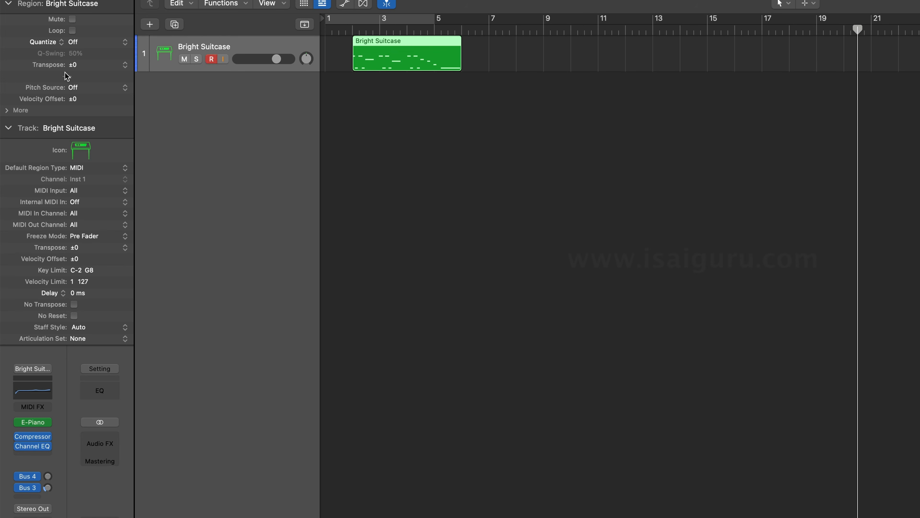
{"action": "left_click", "coordinate": [72, 32]}
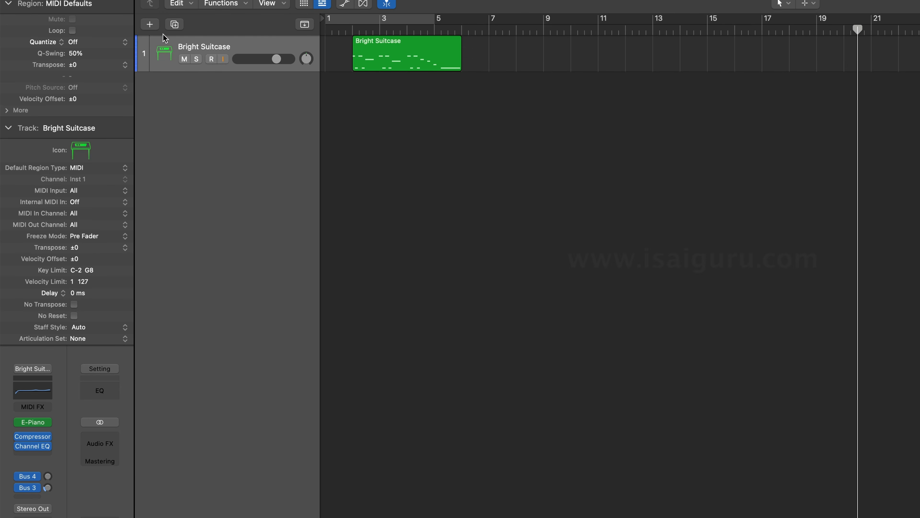
Bring up the options for creating a new track and examine the External MIDI and Pattern track types.
{"action": "left_click", "coordinate": [41, 18]}
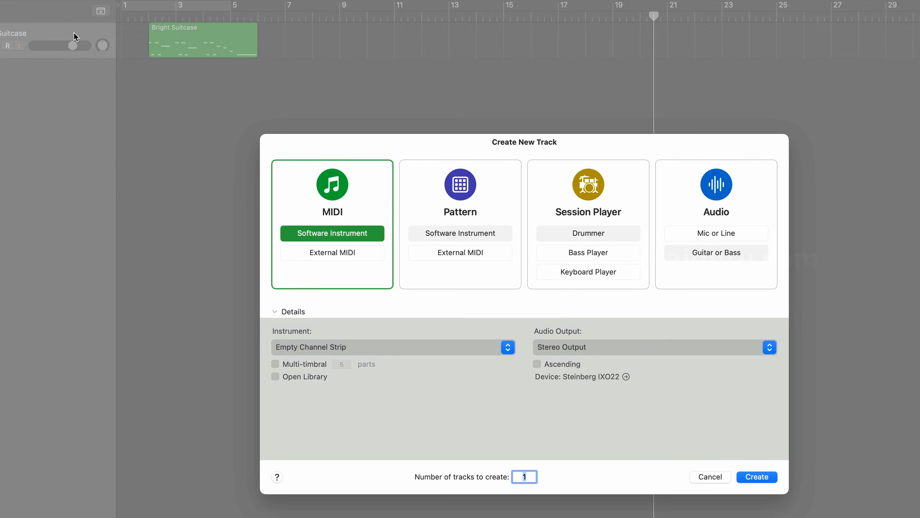
{"action": "left_click", "coordinate": [354, 246]}
{"action": "left_click", "coordinate": [351, 252]}
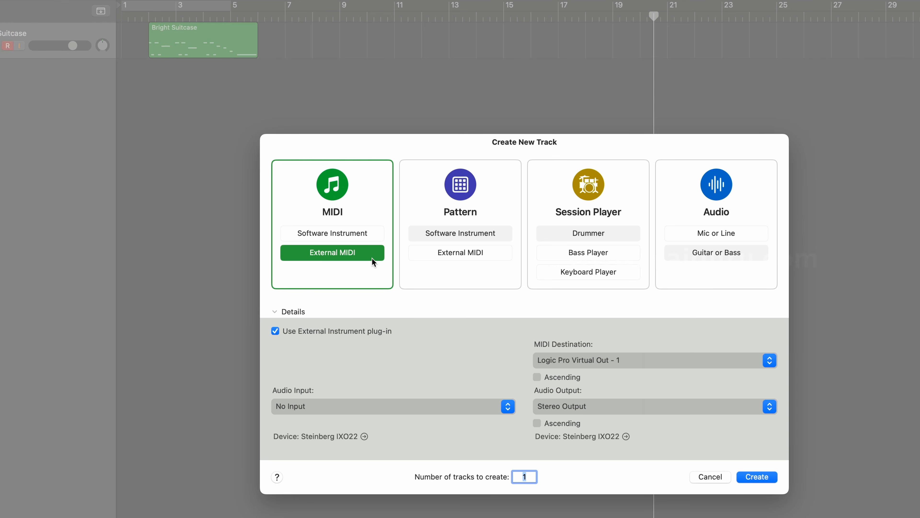
{"action": "left_click", "coordinate": [498, 205]}
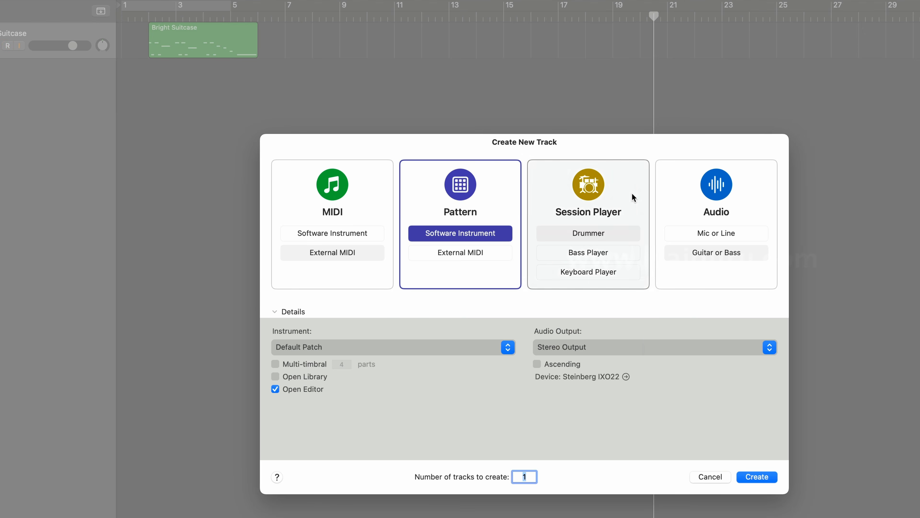